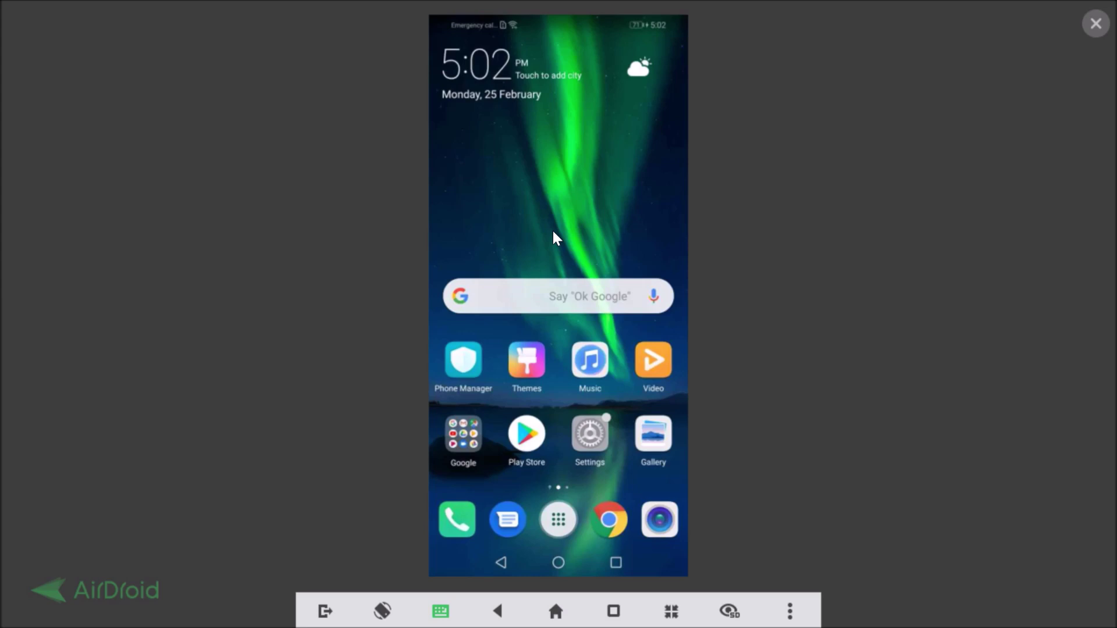
Open the phone's Settings, go to the System section, and view the About phone details
left_click(572, 394)
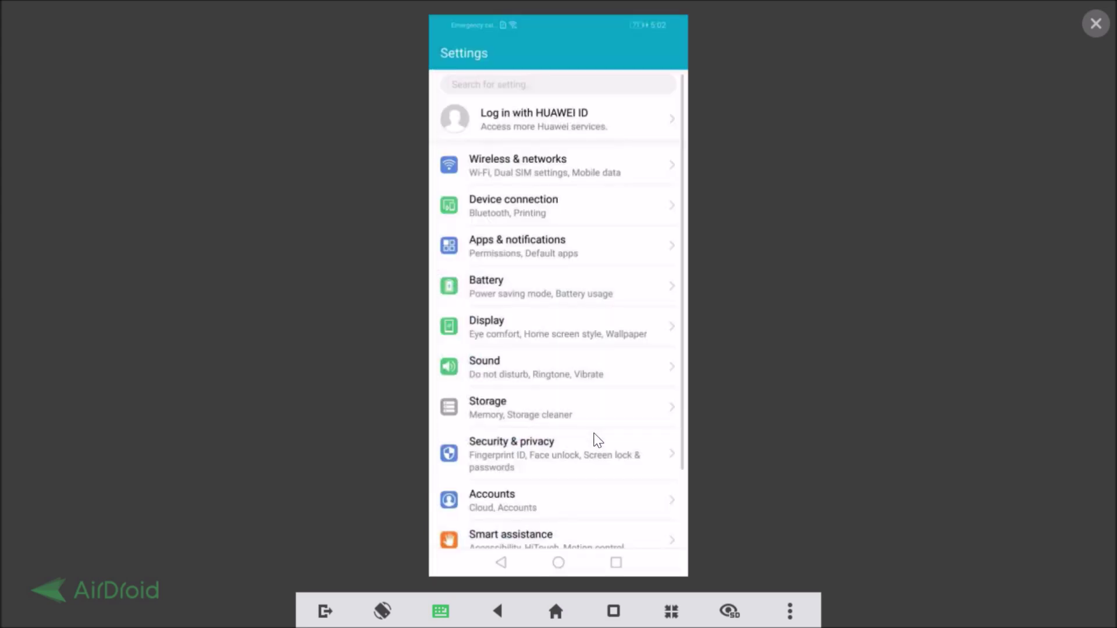
scroll(594, 440, "down", 3)
left_click(513, 541)
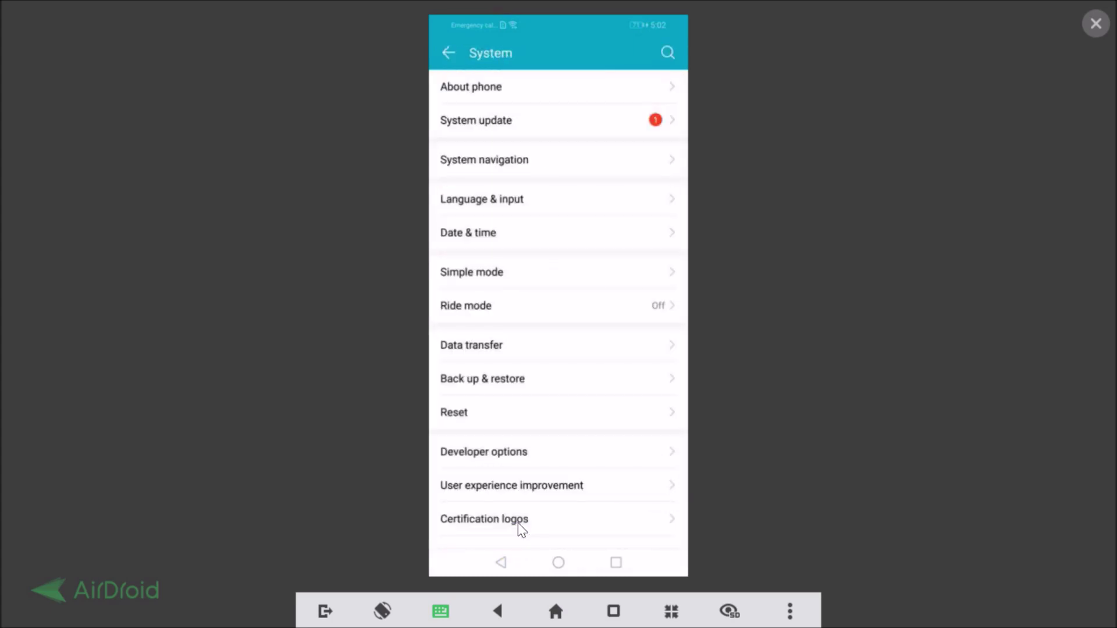
left_click(472, 150)
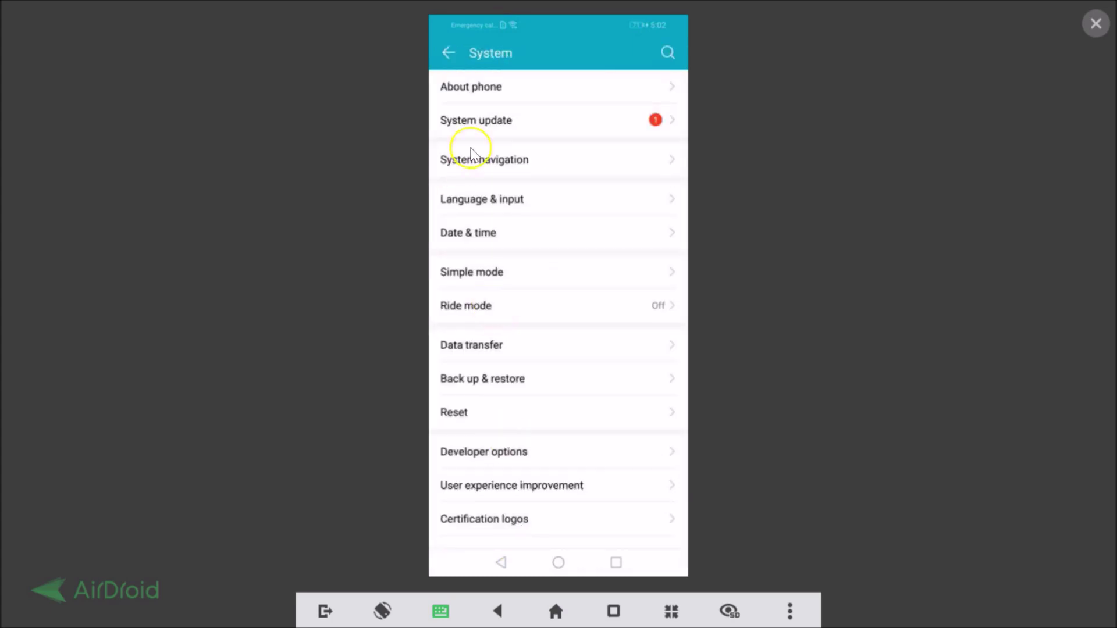
left_click(472, 92)
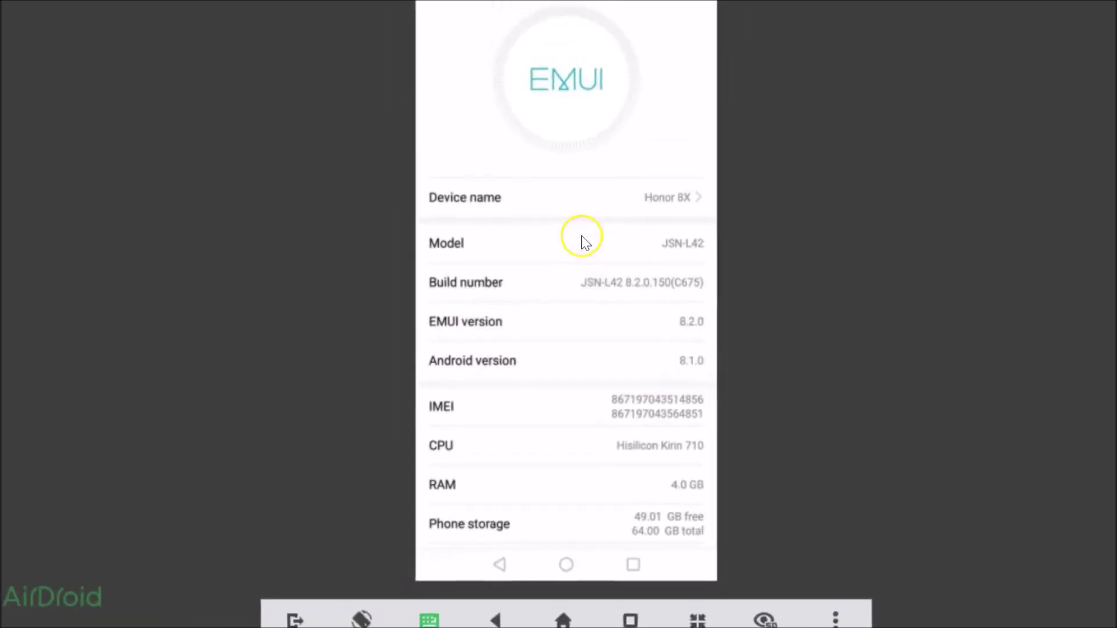
Leave the About phone details and the Settings app, returning to the phone's home screen
left_click(449, 52)
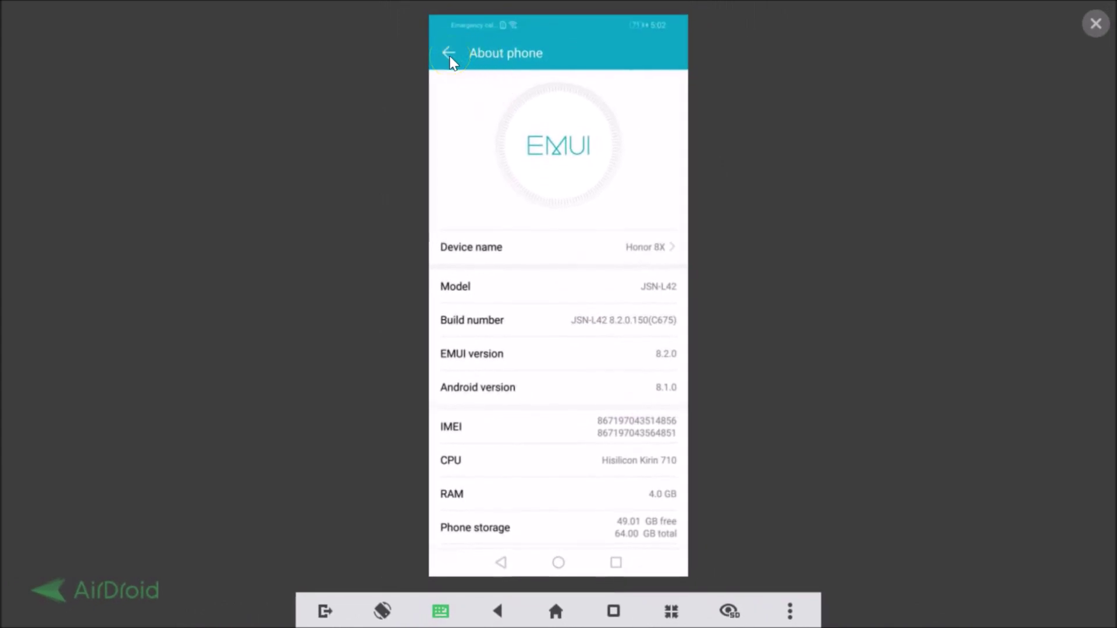
left_click(449, 53)
right_click(449, 55)
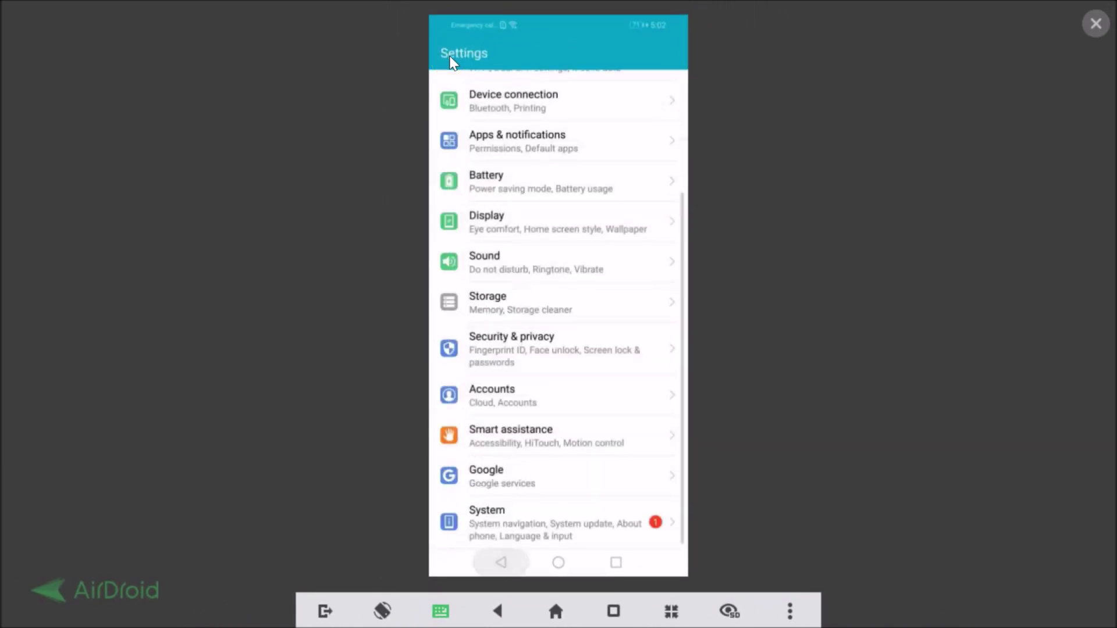
left_click_drag(498, 57, 552, 157)
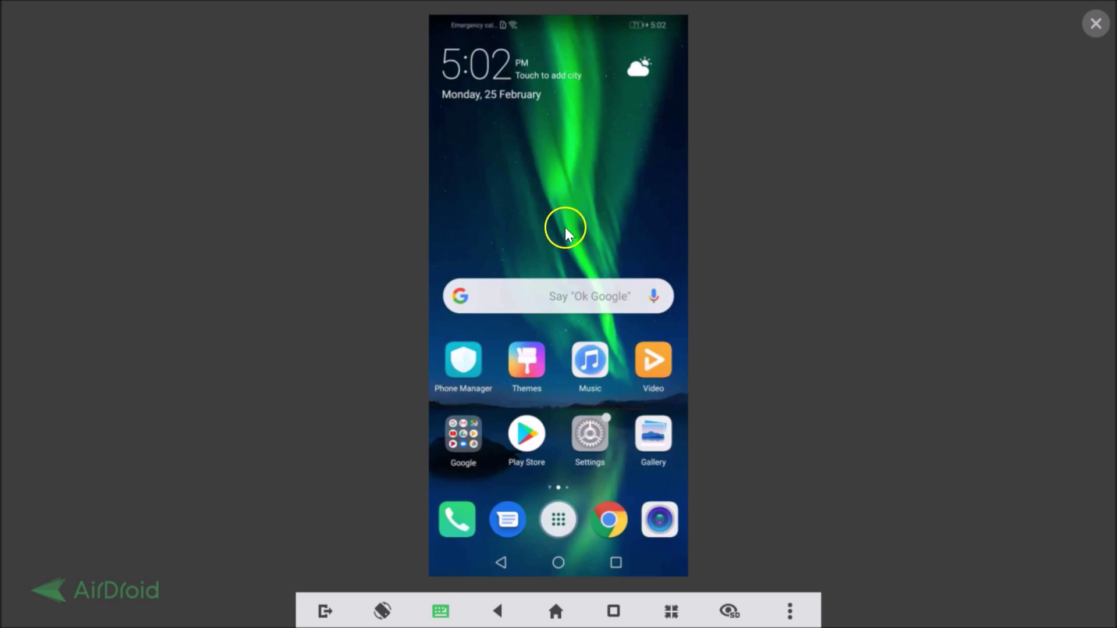
Launch Chrome and the Play Store one after the other, returning to the home screen after each
left_click(619, 528)
left_click(569, 561)
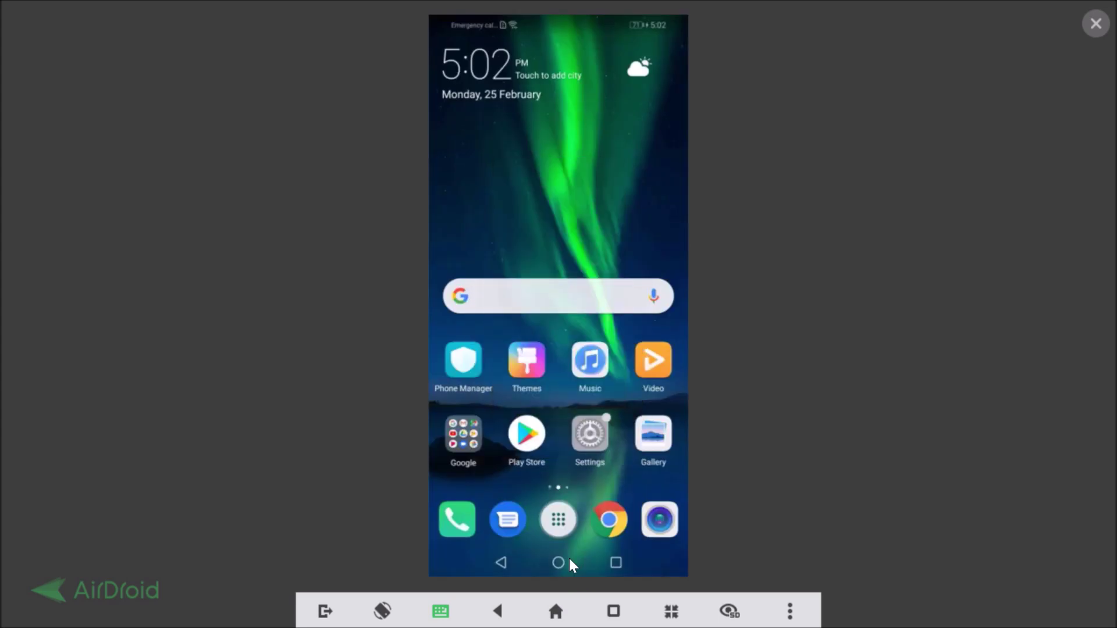
left_click(536, 481)
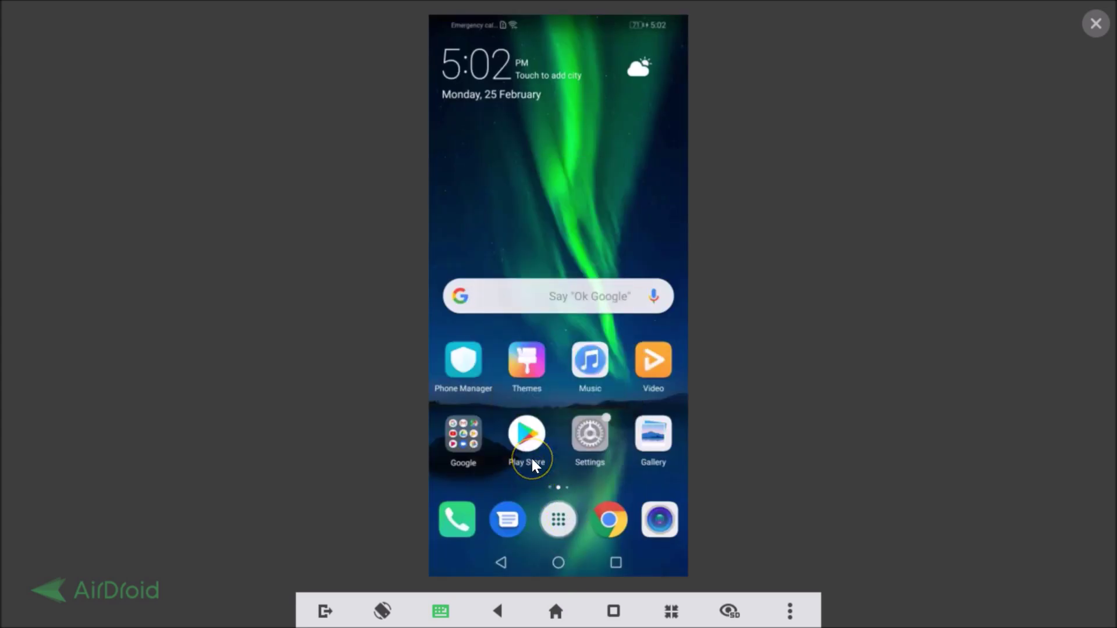
left_click(583, 362)
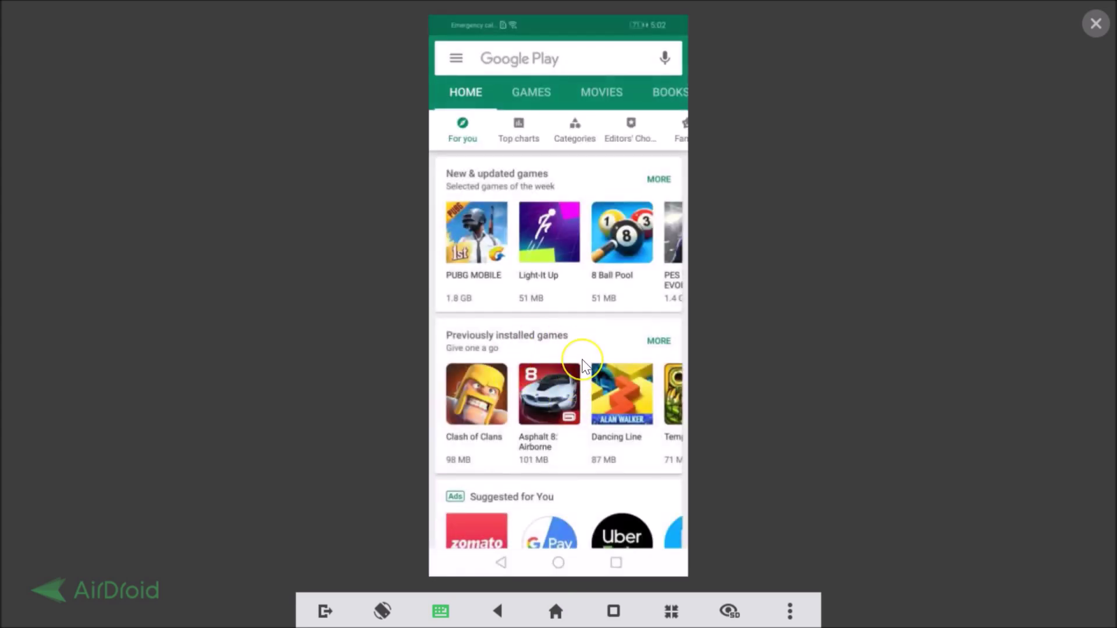
key("Home")
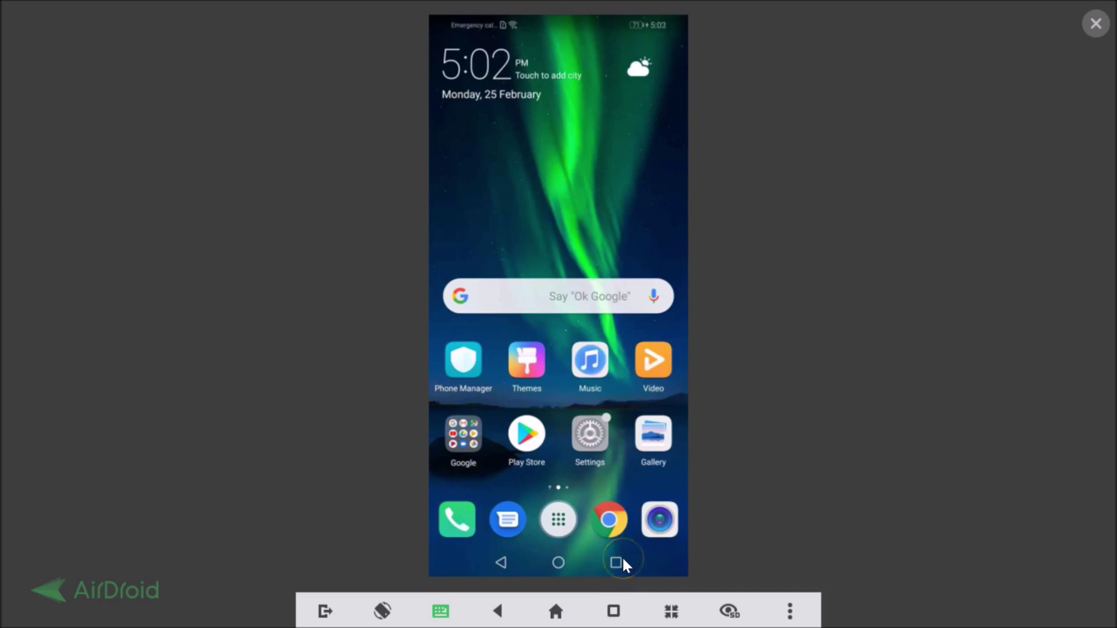
Show the recent apps and put the Chrome card into split-screen mode in the upper half
left_click(616, 562)
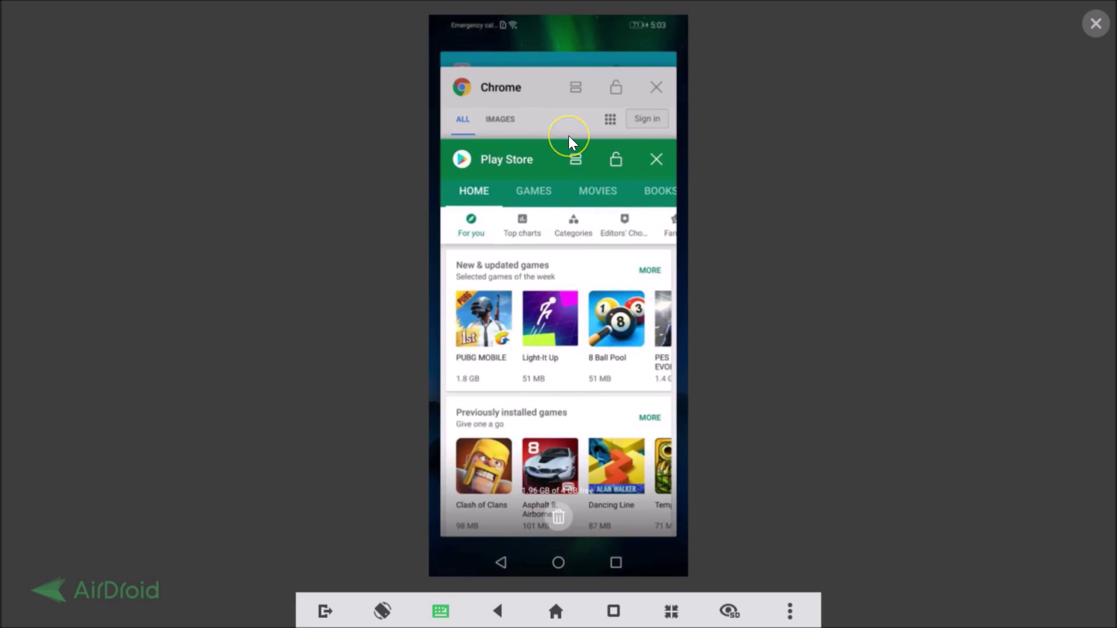
scroll(568, 140, "up", 5)
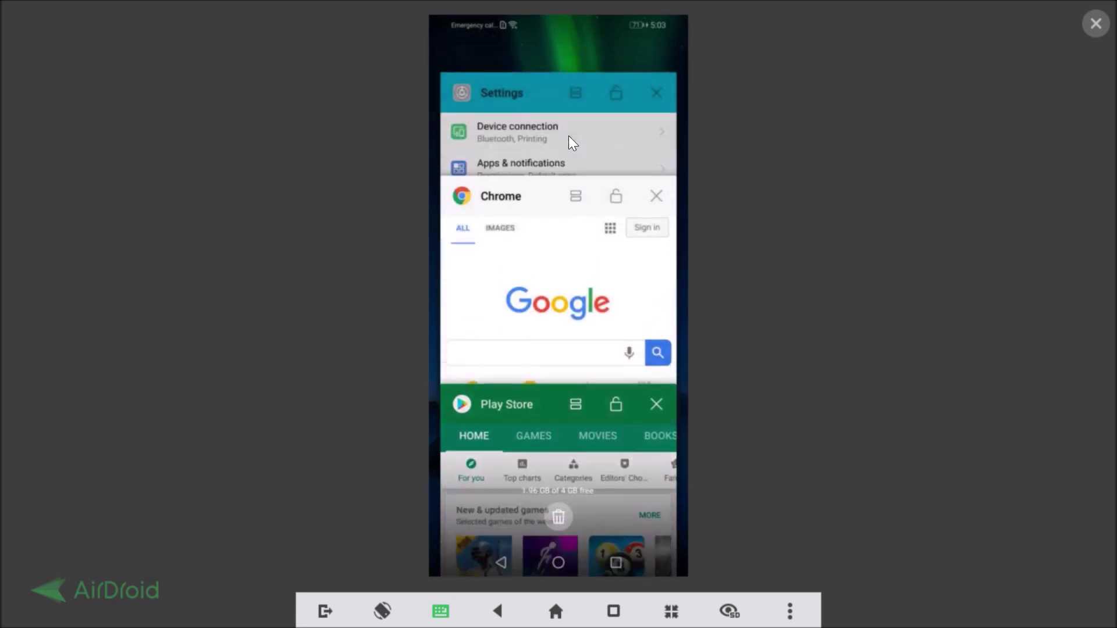
scroll(568, 135, "down", 3)
scroll(568, 135, "up", 2)
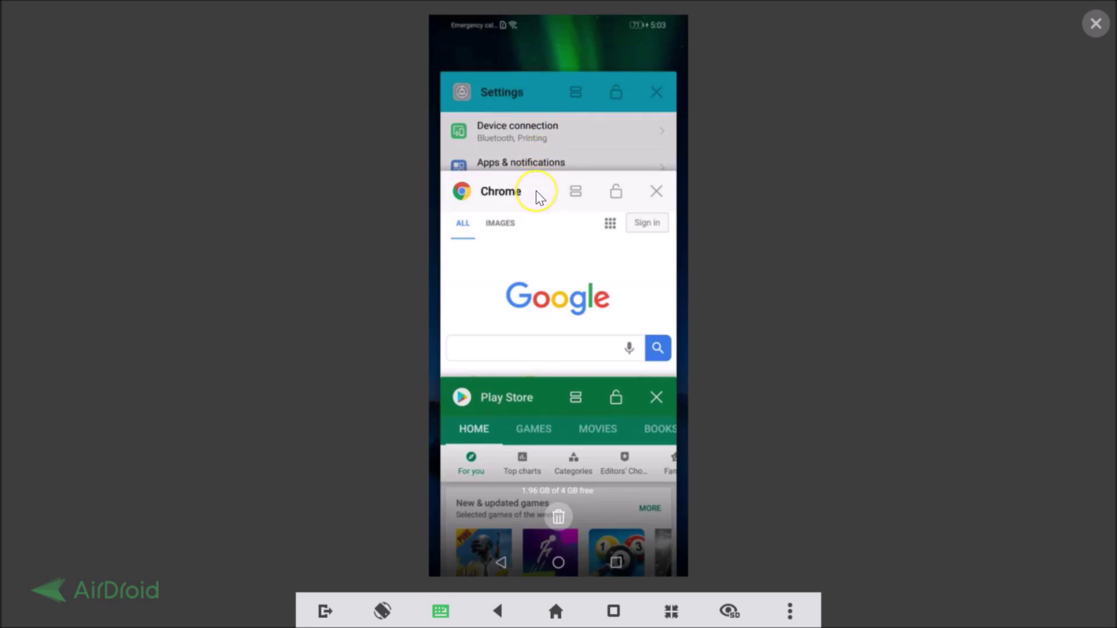
left_click_drag(536, 191, 619, 58)
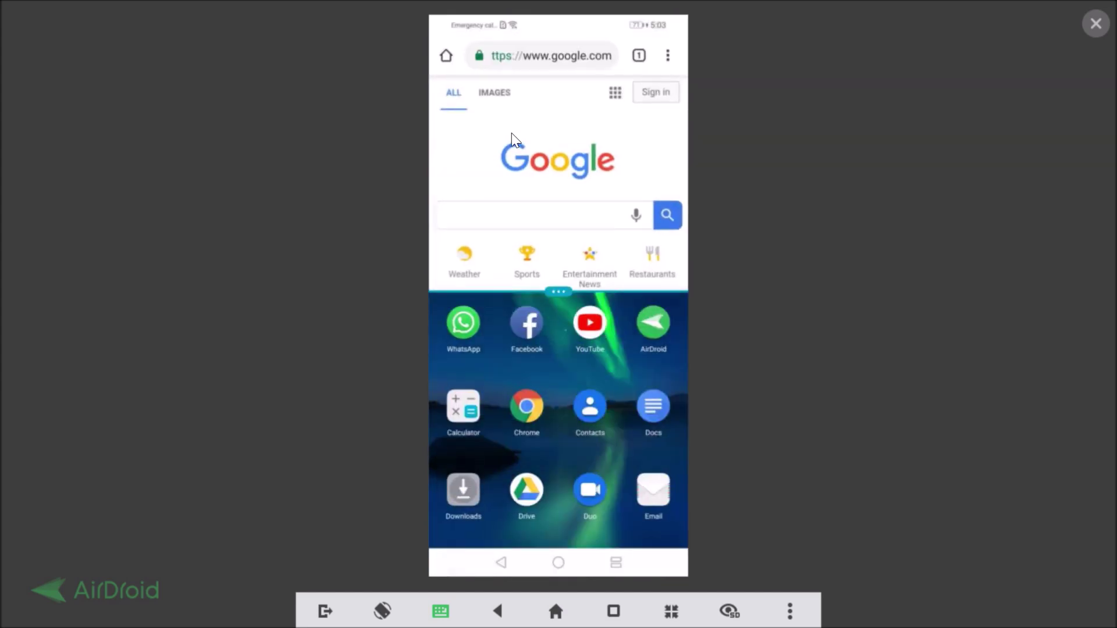
Look through the lower half's app list and open Notepad below Chrome from the full app drawer
left_click_drag(500, 247, 567, 336)
left_click_drag(538, 191, 563, 295)
scroll(574, 395, "down", 5)
scroll(574, 394, "up", 5)
scroll(574, 395, "down", 1)
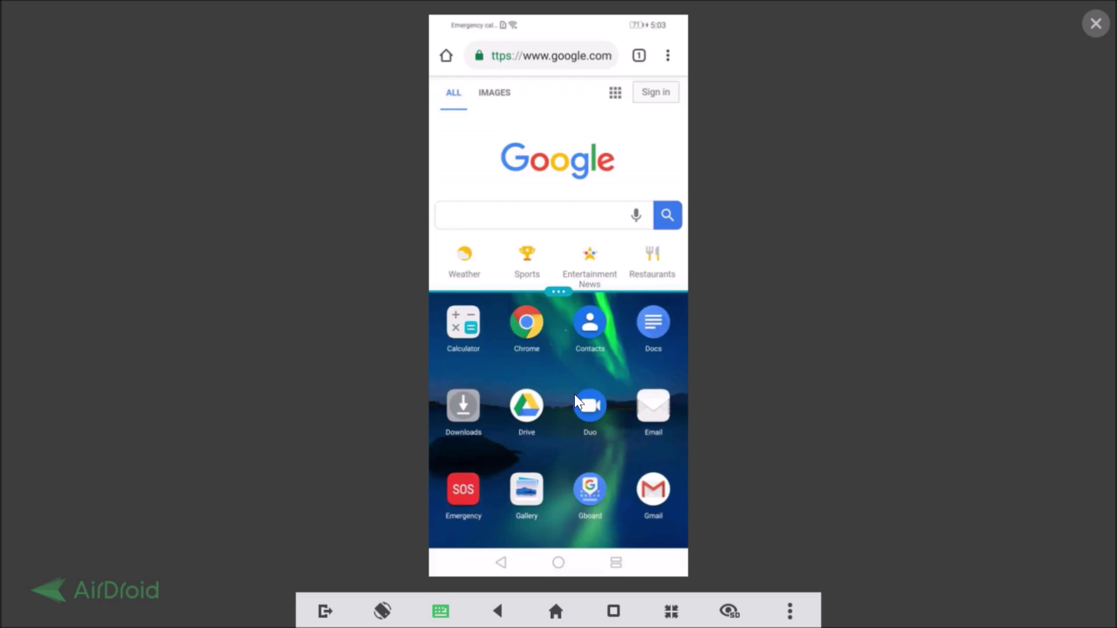
scroll(574, 394, "down", 1)
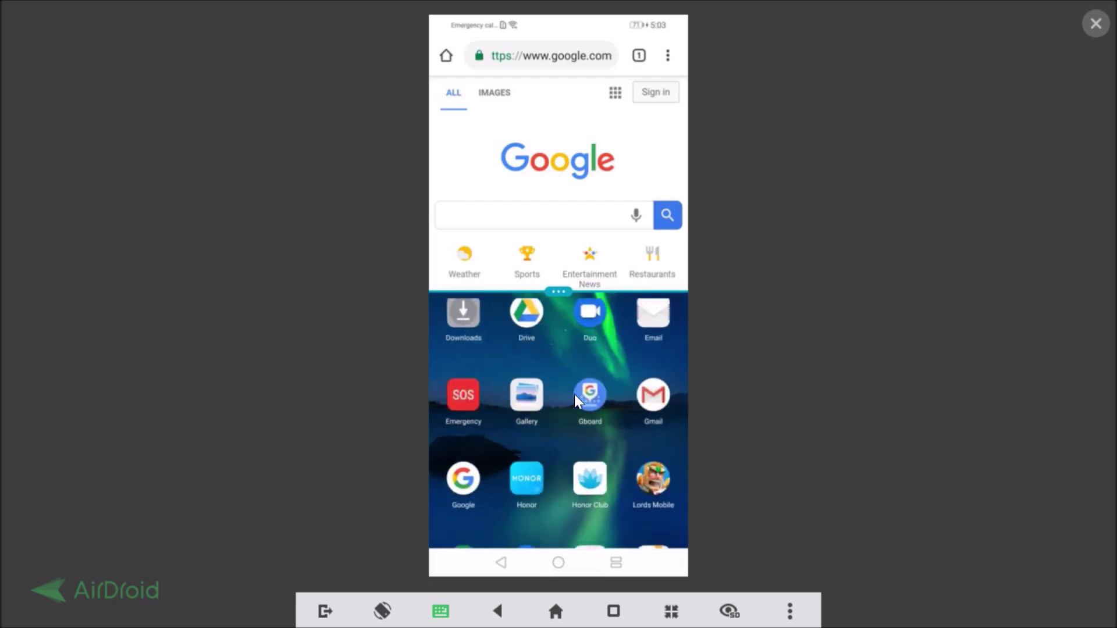
left_click(560, 562)
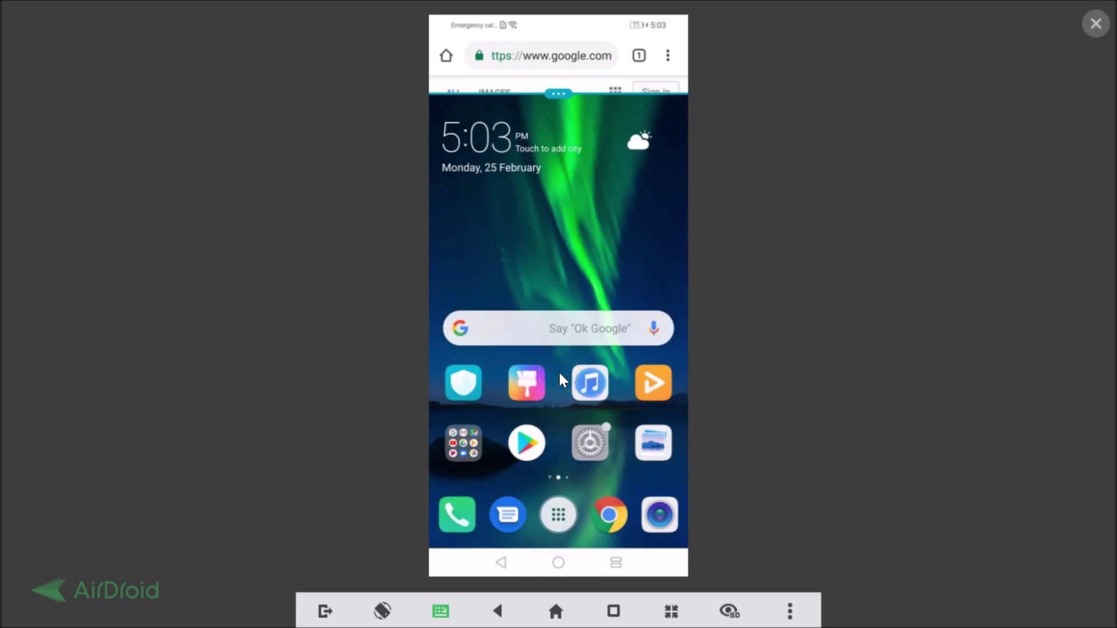
left_click(560, 515)
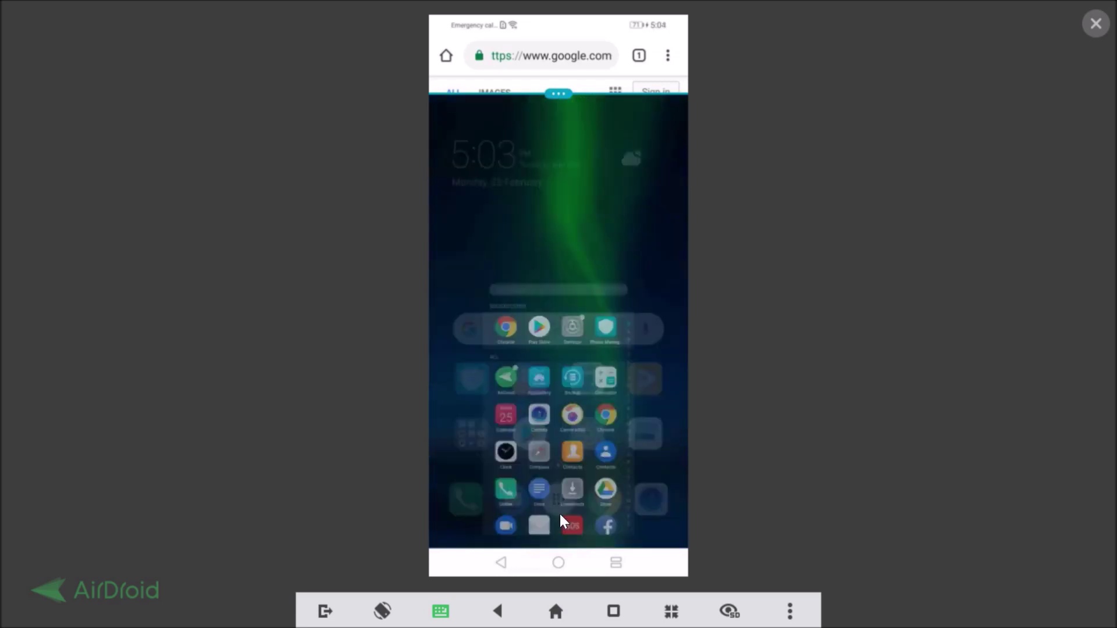
scroll(589, 393, "down", 5)
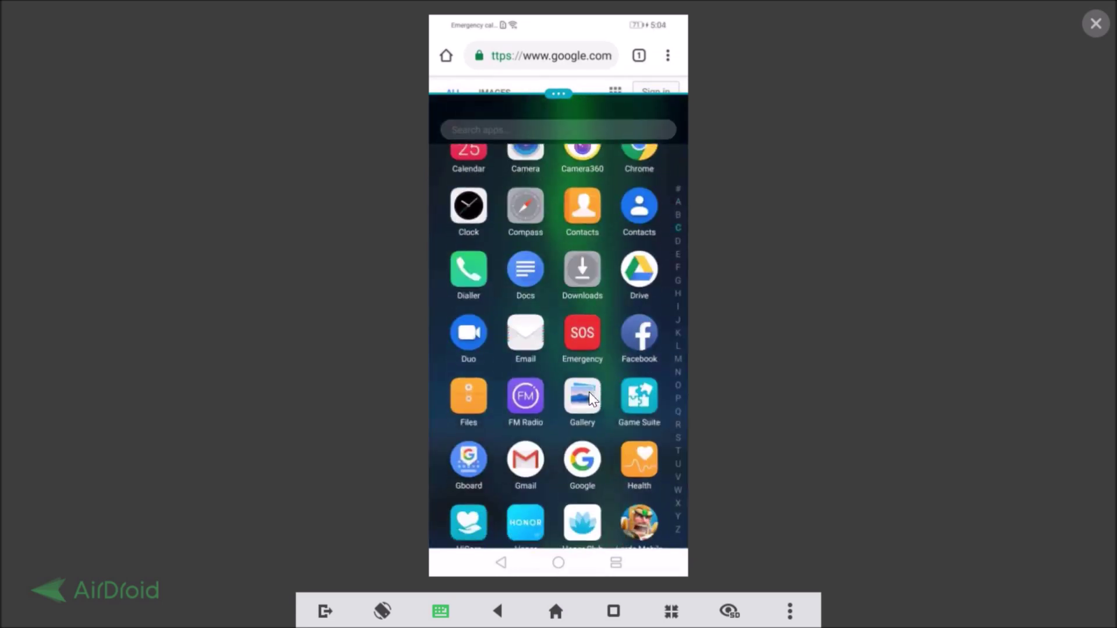
scroll(590, 393, "down", 4)
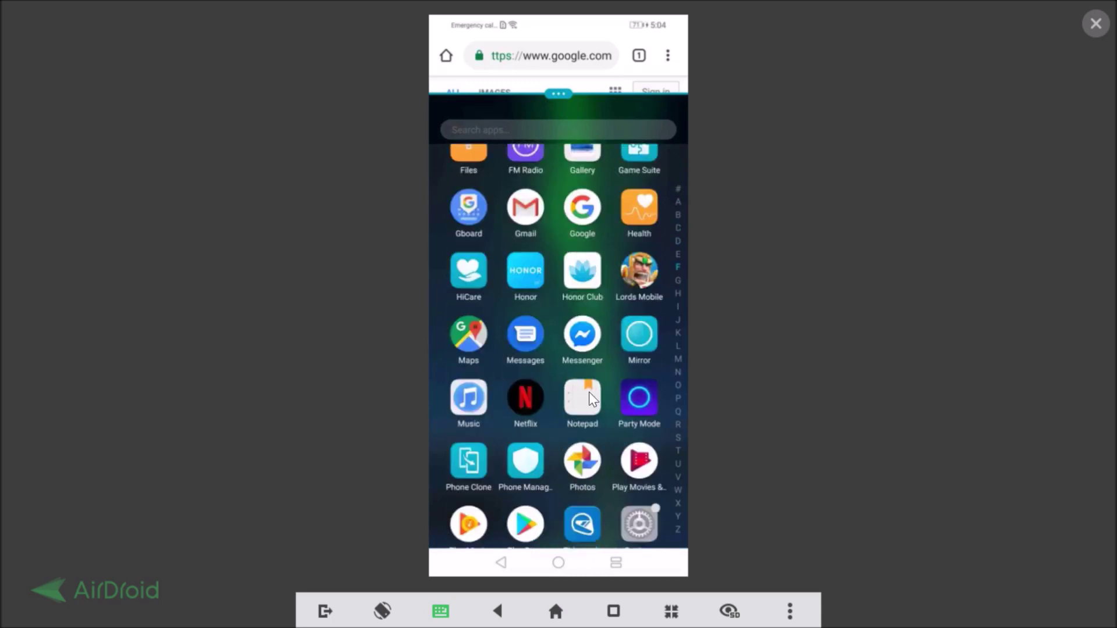
left_click(584, 351)
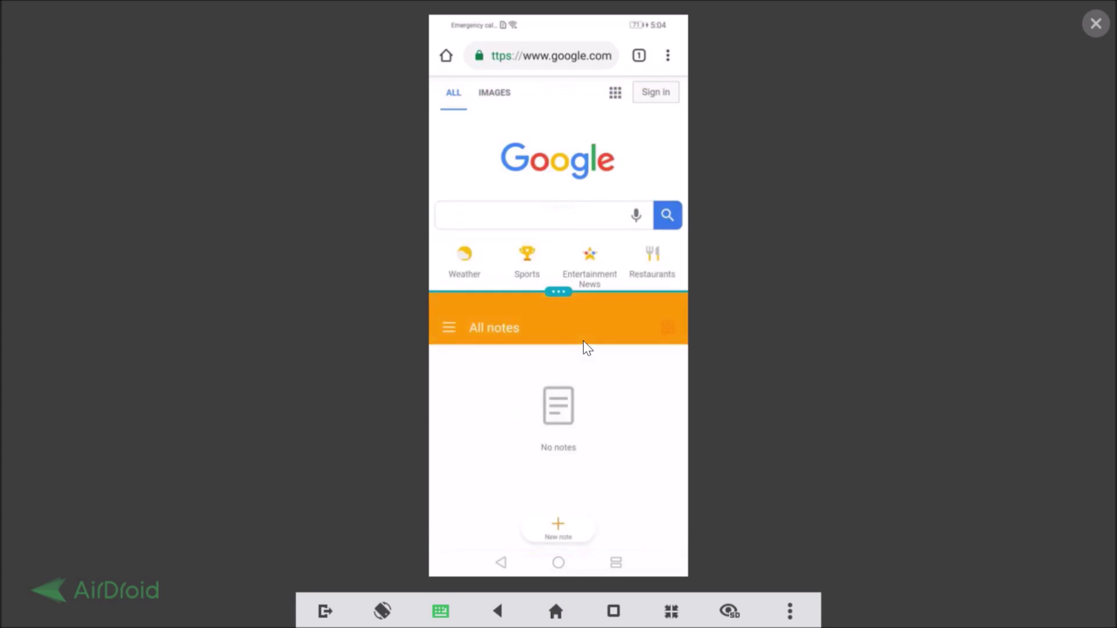
Close Notepad in the lower half and open the Play Store there from the app drawer's suggestions
left_click(621, 388)
left_click(501, 563)
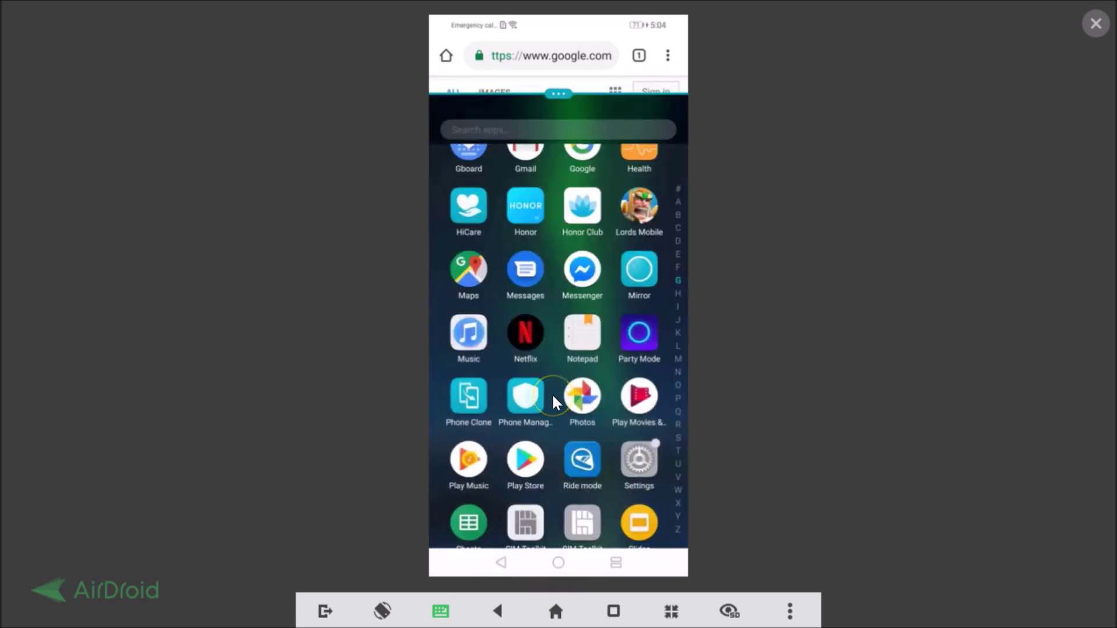
scroll(553, 395, "up", 5)
scroll(553, 401, "down", 3)
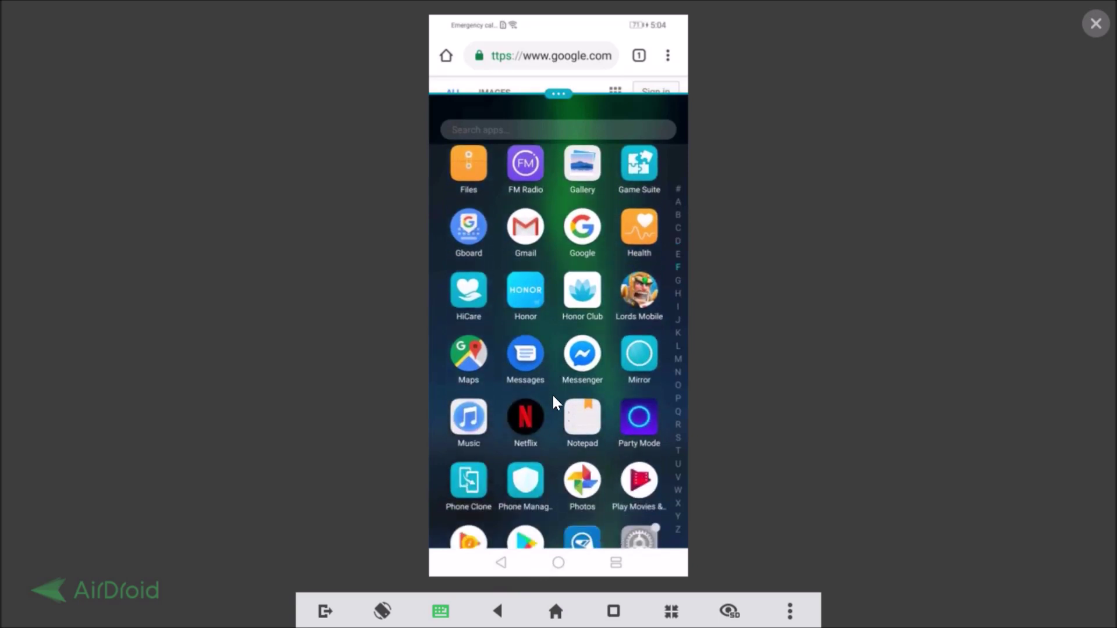
scroll(553, 396, "up", 5)
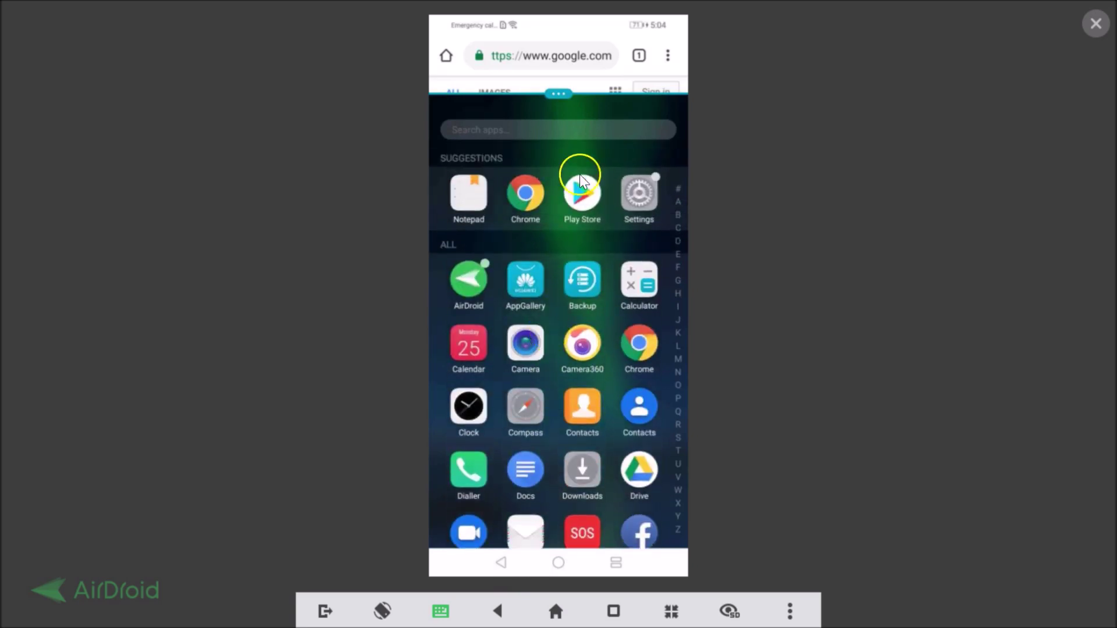
left_click(582, 192)
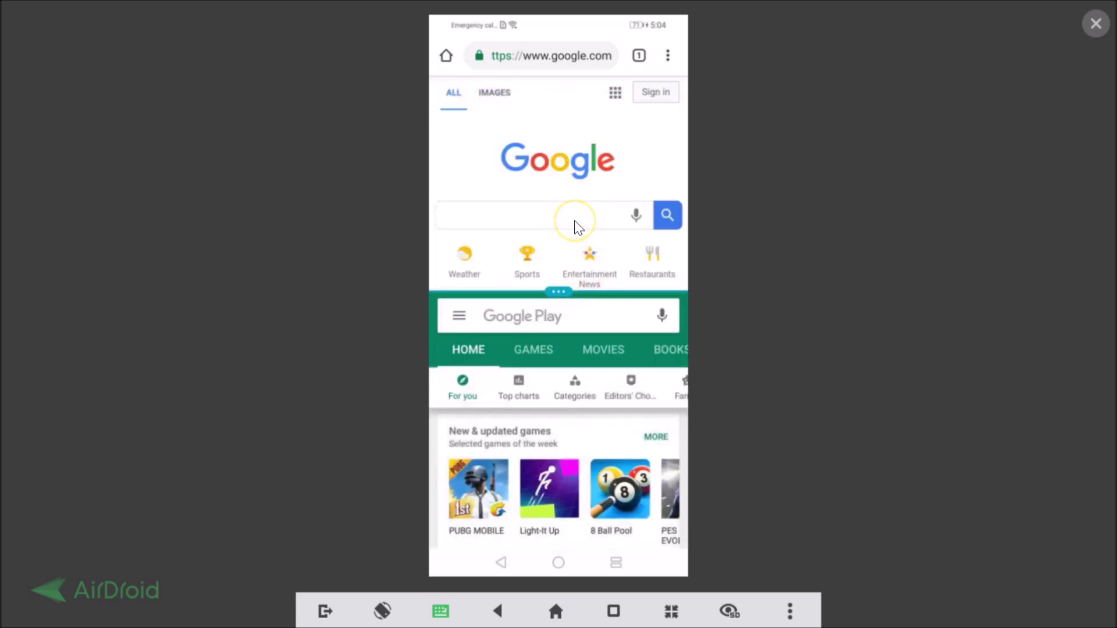
Browse the Google page in the upper half and the Play Store home page in the lower half independently
scroll(574, 221, "down", 3)
scroll(574, 221, "up", 2)
left_click(595, 439)
scroll(595, 439, "down", 4)
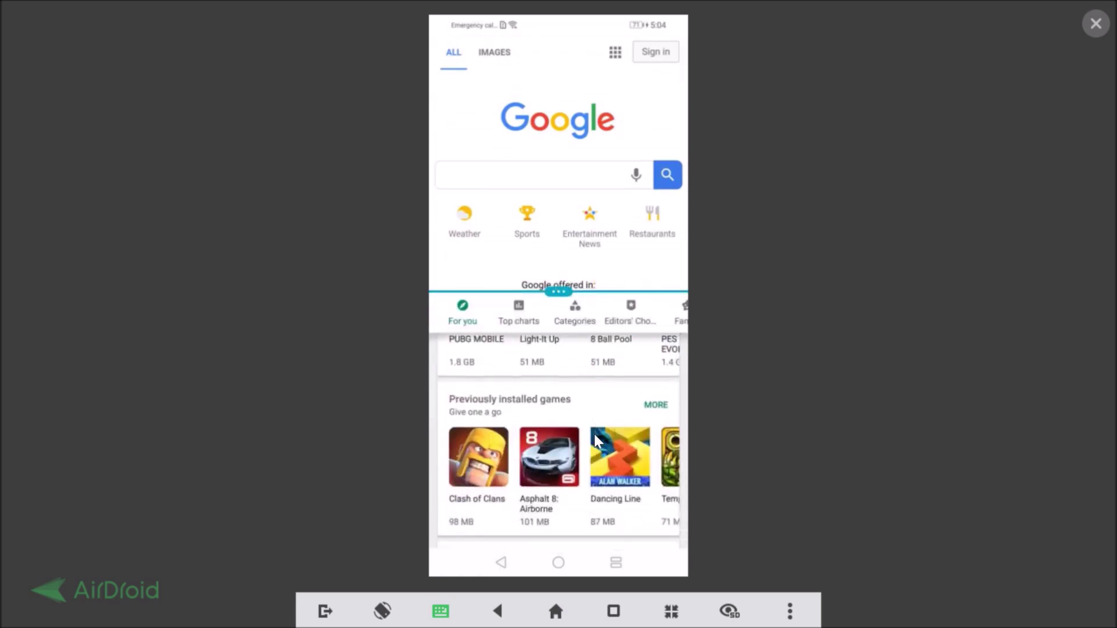
scroll(594, 439, "up", 2)
scroll(594, 434, "up", 1)
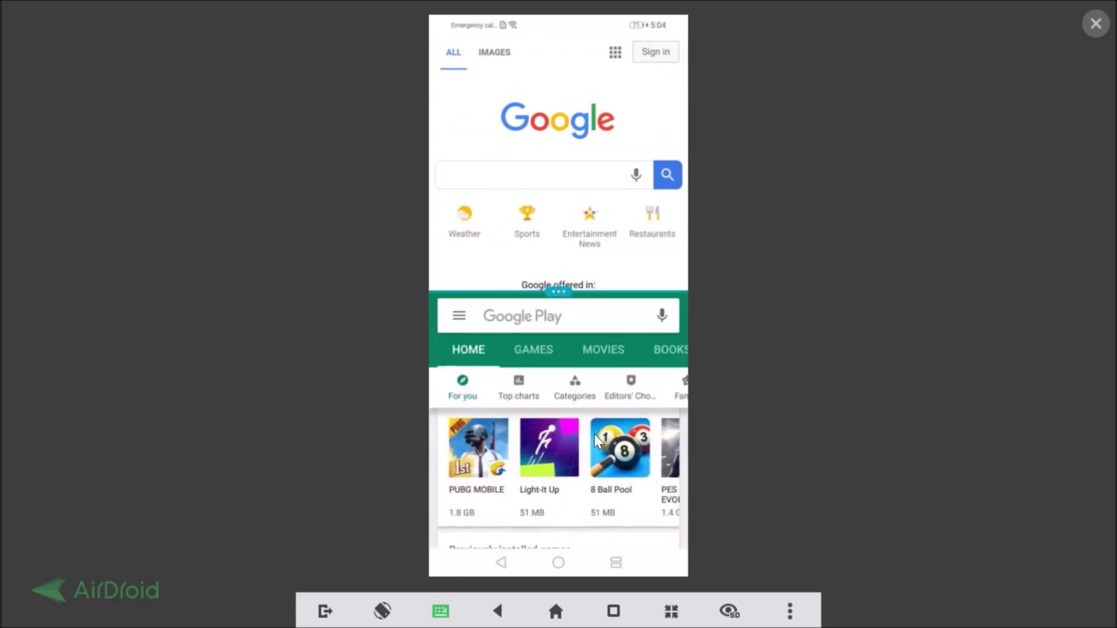
scroll(595, 434, "down", 2)
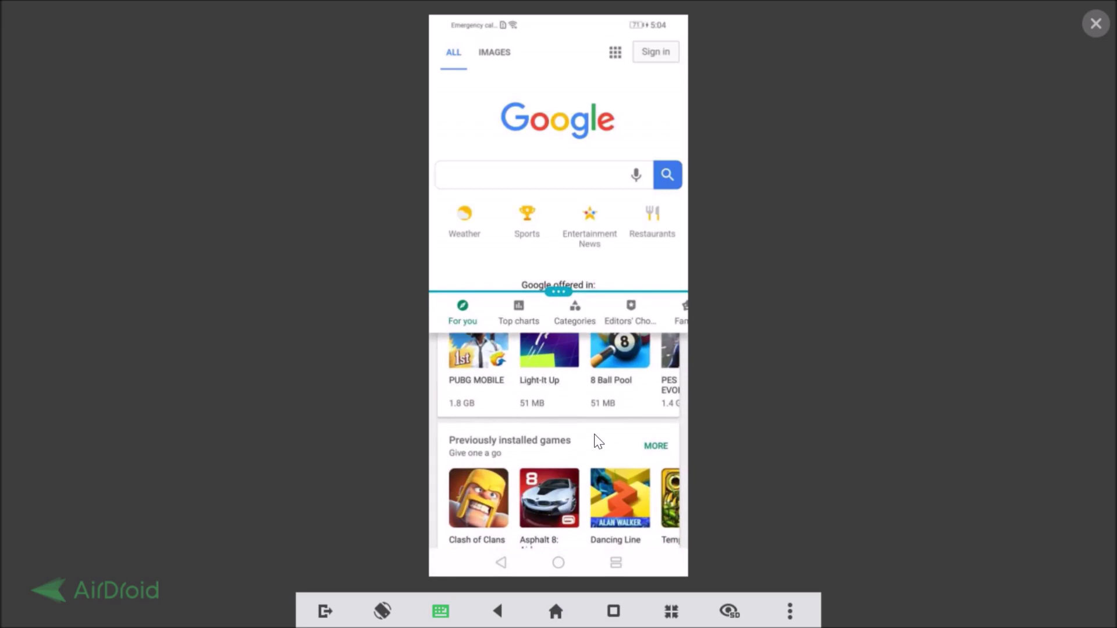
Exit split-screen mode so that Chrome takes up the full screen
left_click(615, 562)
left_click(618, 564)
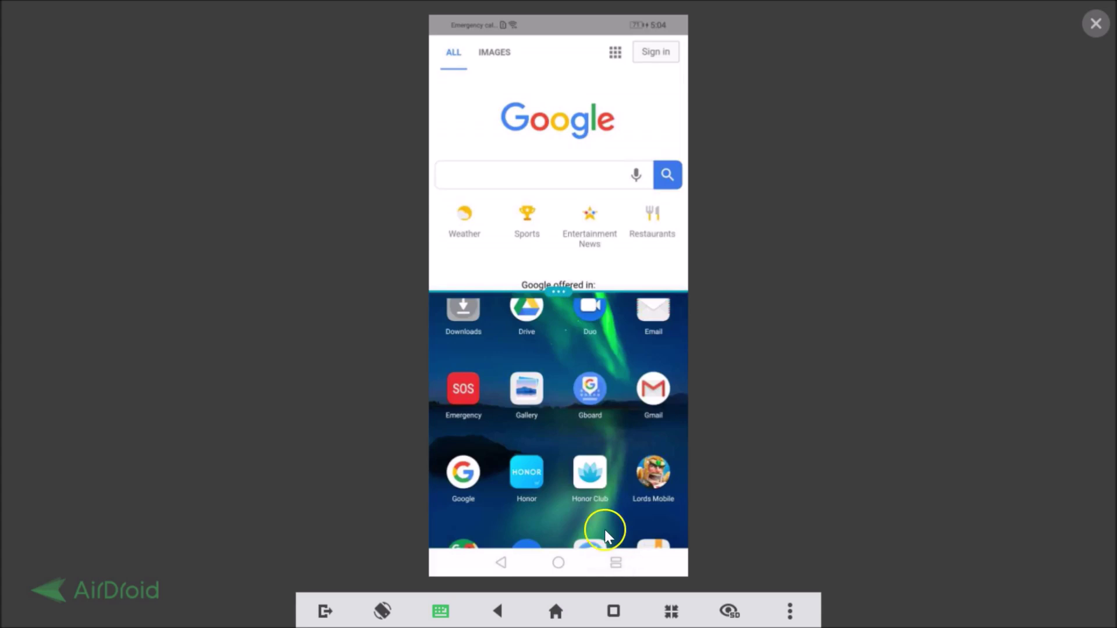
left_click(616, 562)
left_click(619, 564)
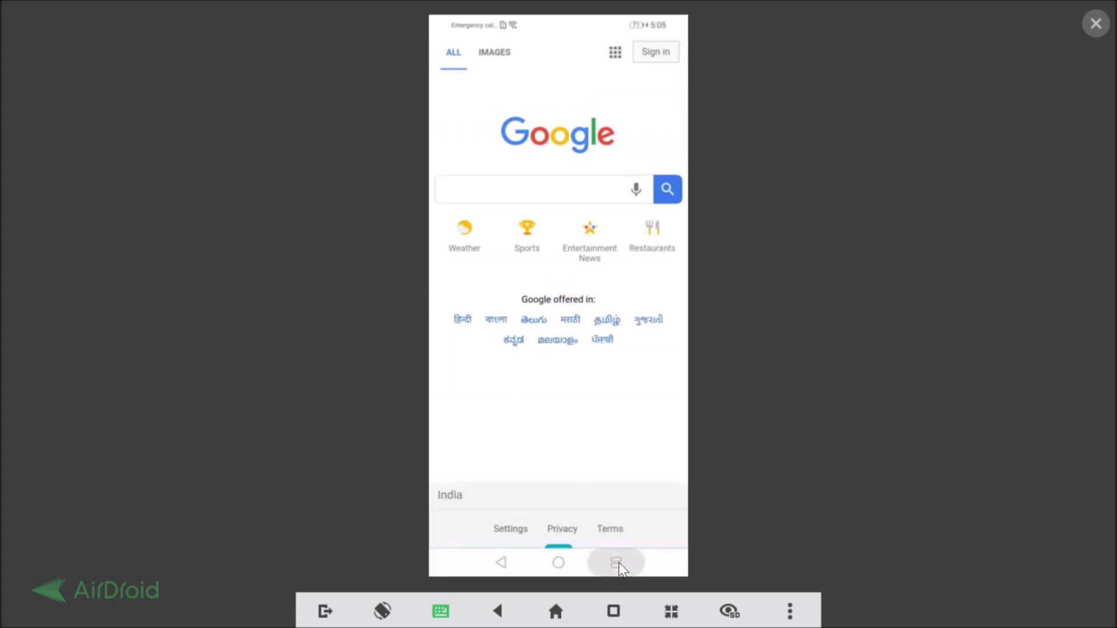
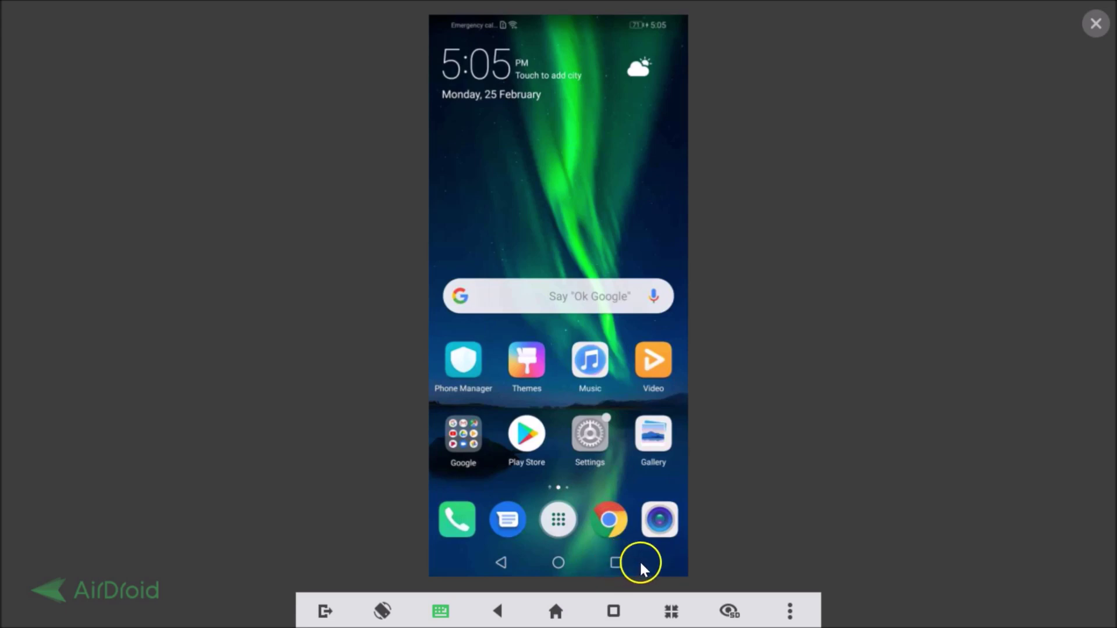
Show the recent apps, dismiss the overview, and open Chrome full screen from the home screen
left_click(620, 563)
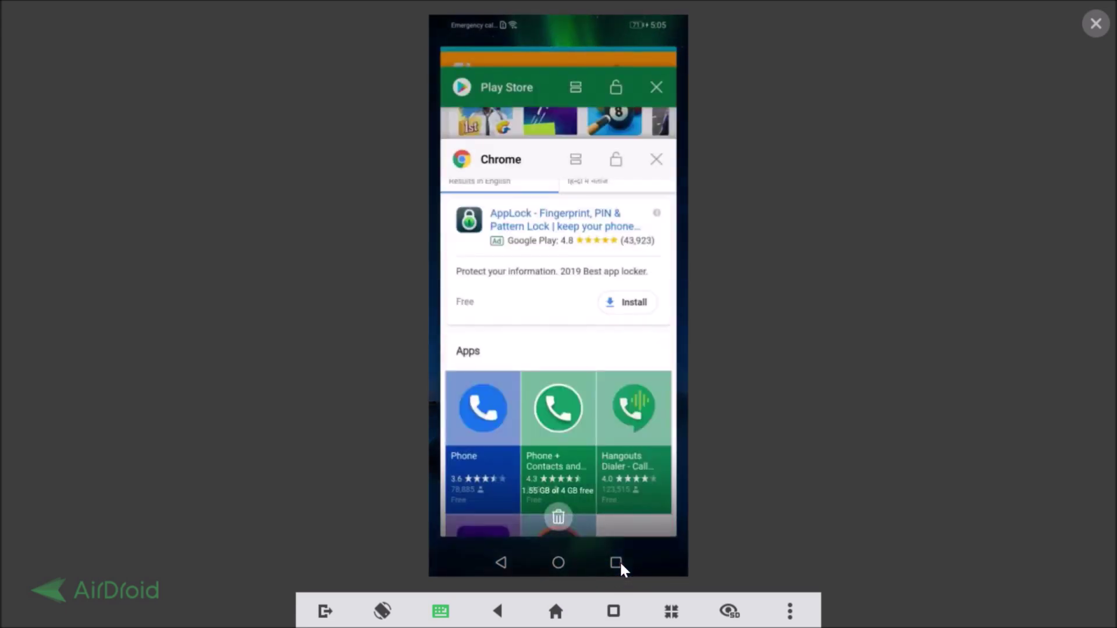
left_click(616, 562)
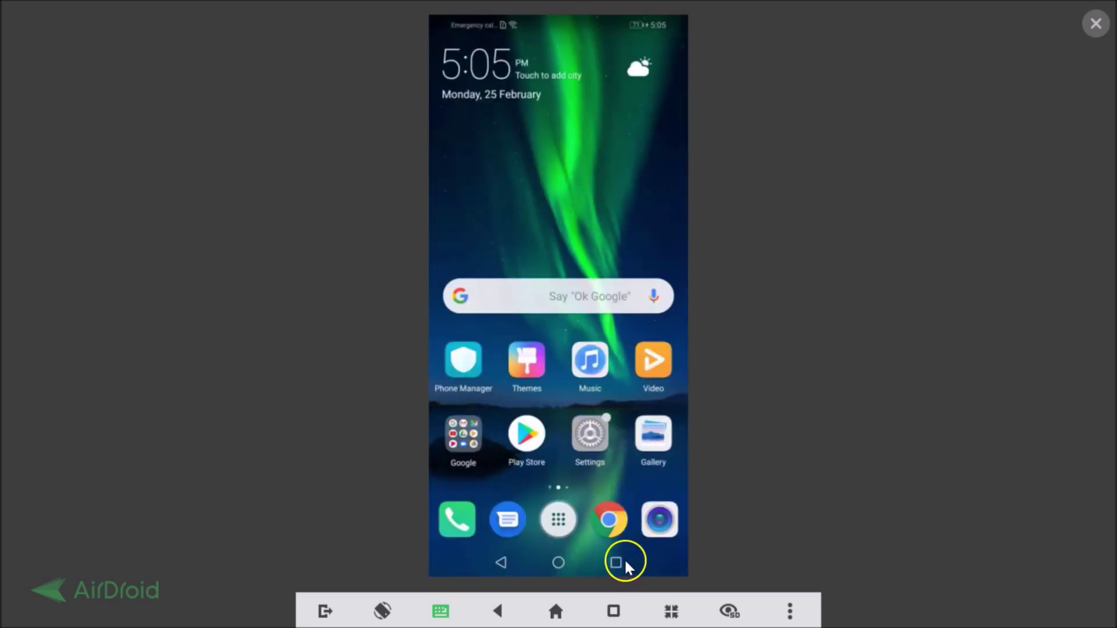
left_click(610, 526)
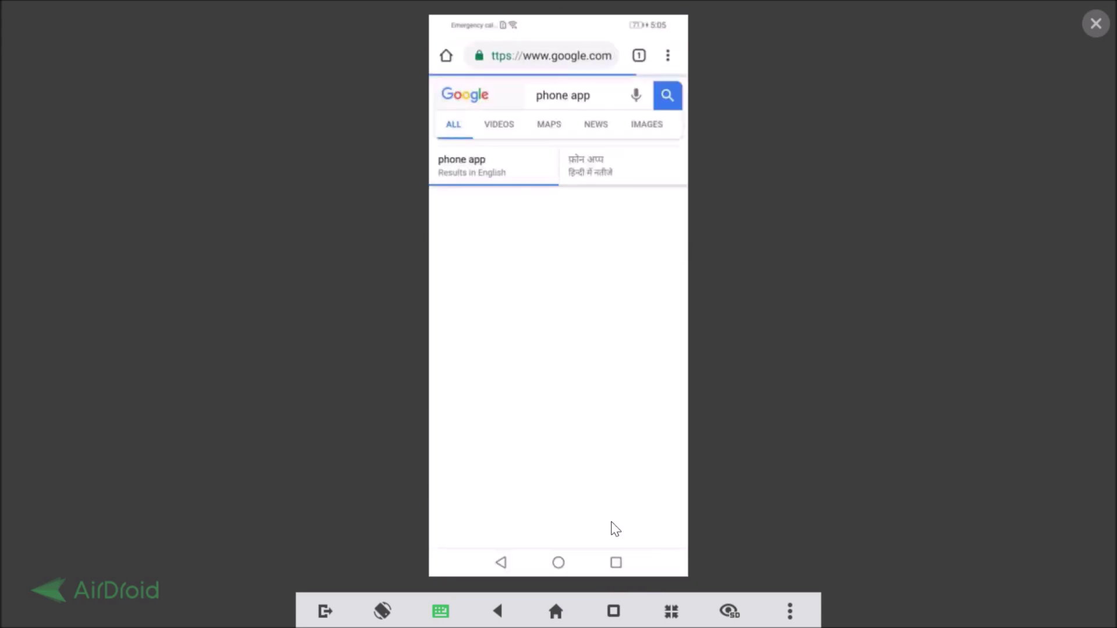
Start split-screen mode with the Google results for "phone app" in the upper half and browse the available apps in the lower half
left_click_drag(613, 526, 585, 316)
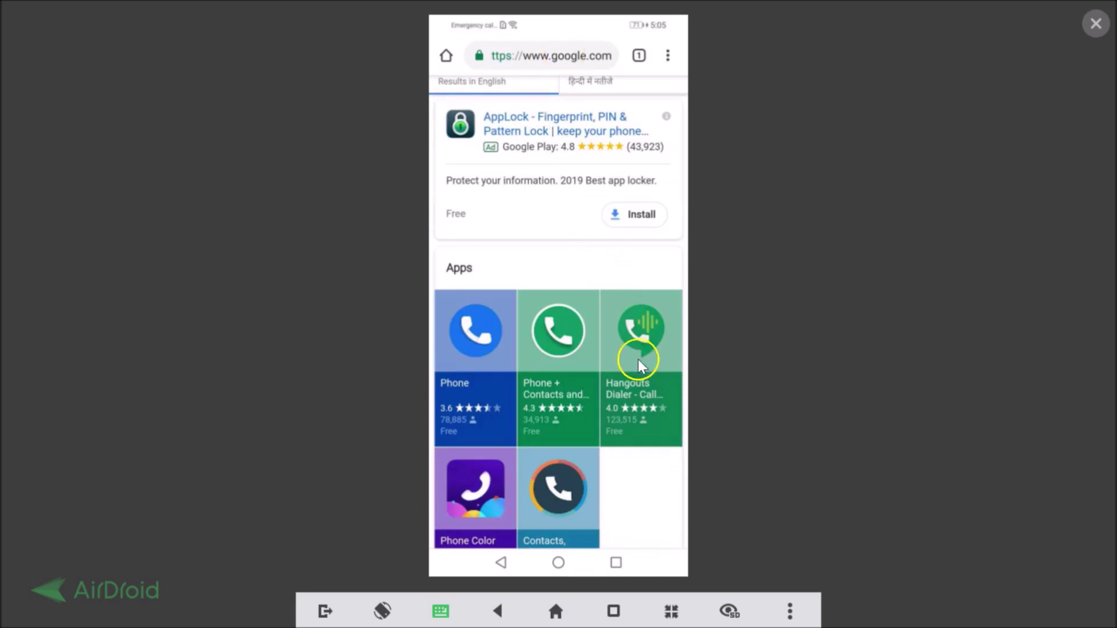
left_click(616, 565)
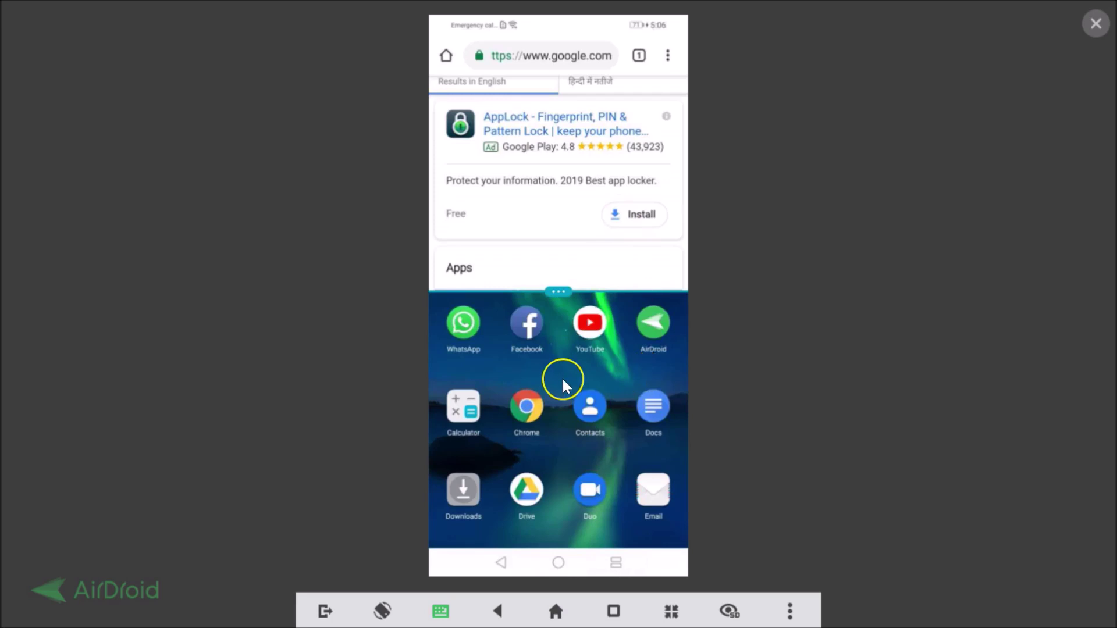
scroll(563, 385, "down", 5)
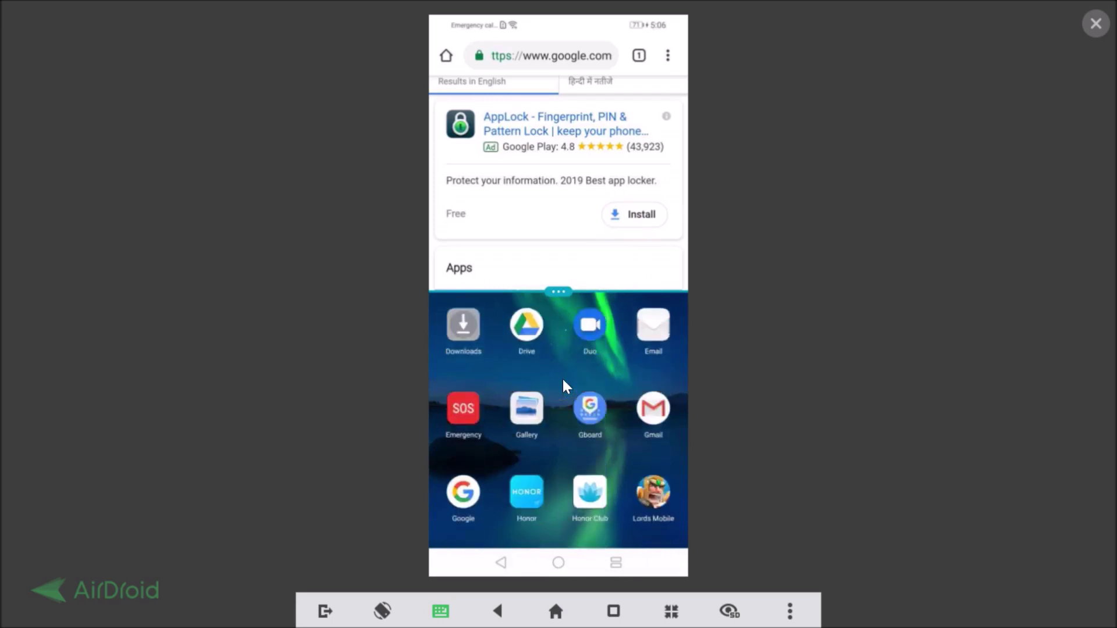
scroll(562, 385, "up", 4)
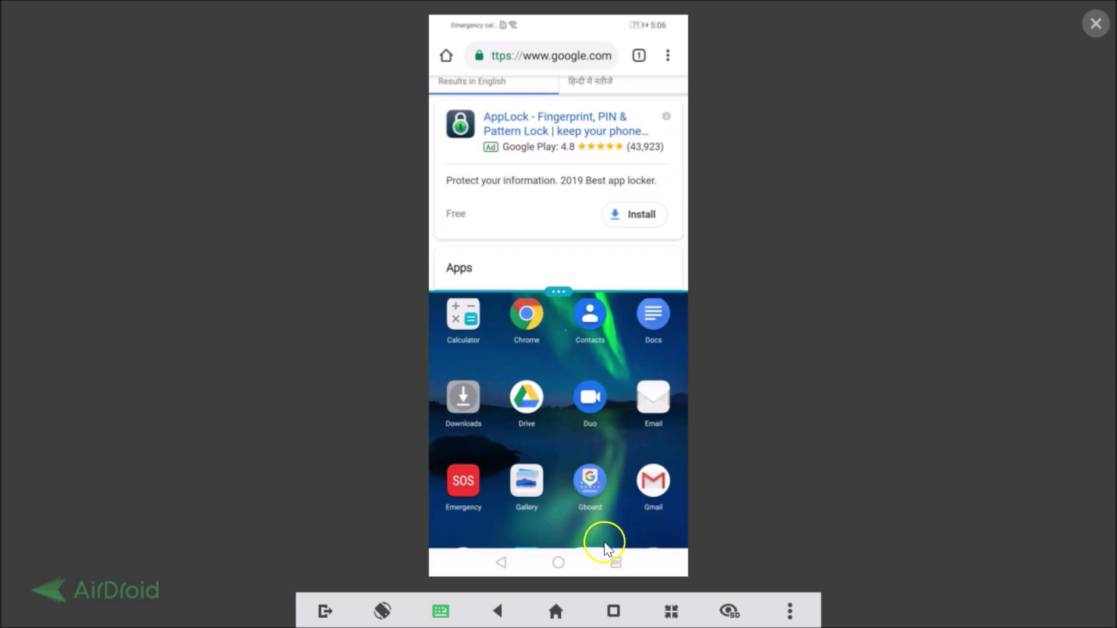
Exit split-screen mode to full-screen Chrome, and return to the home screen after checking the recent apps overview
left_click(614, 562)
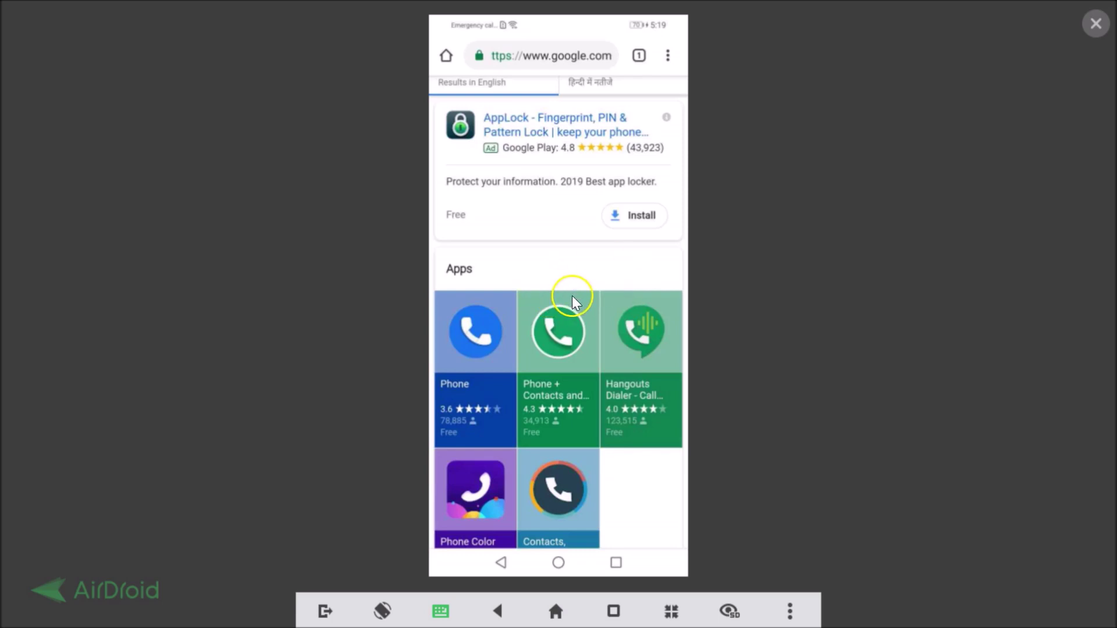
left_click(616, 563)
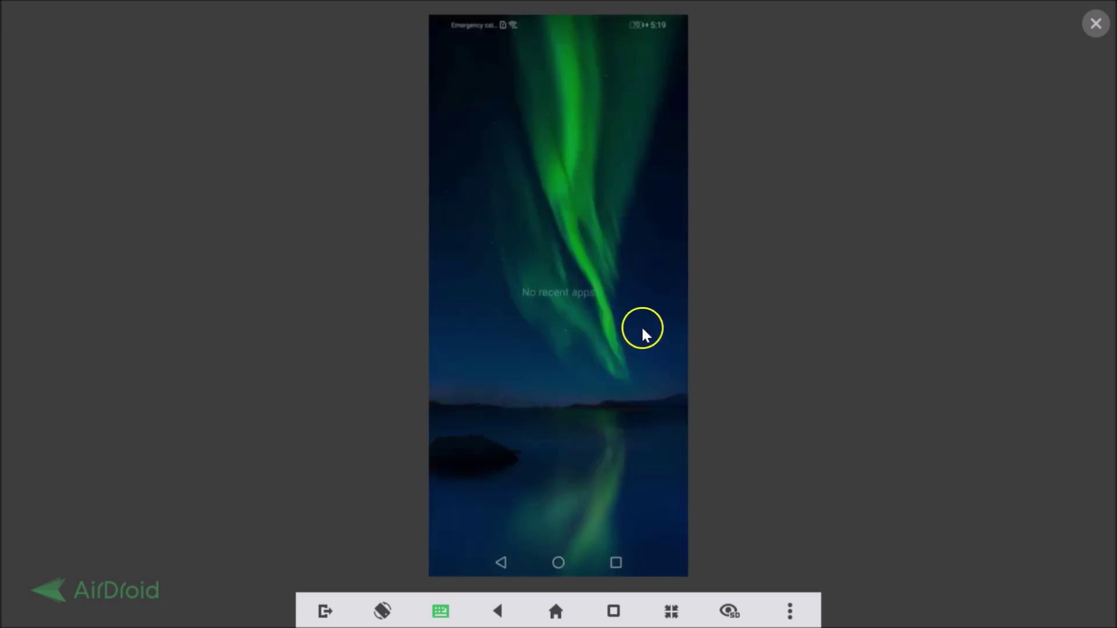
left_click(555, 562)
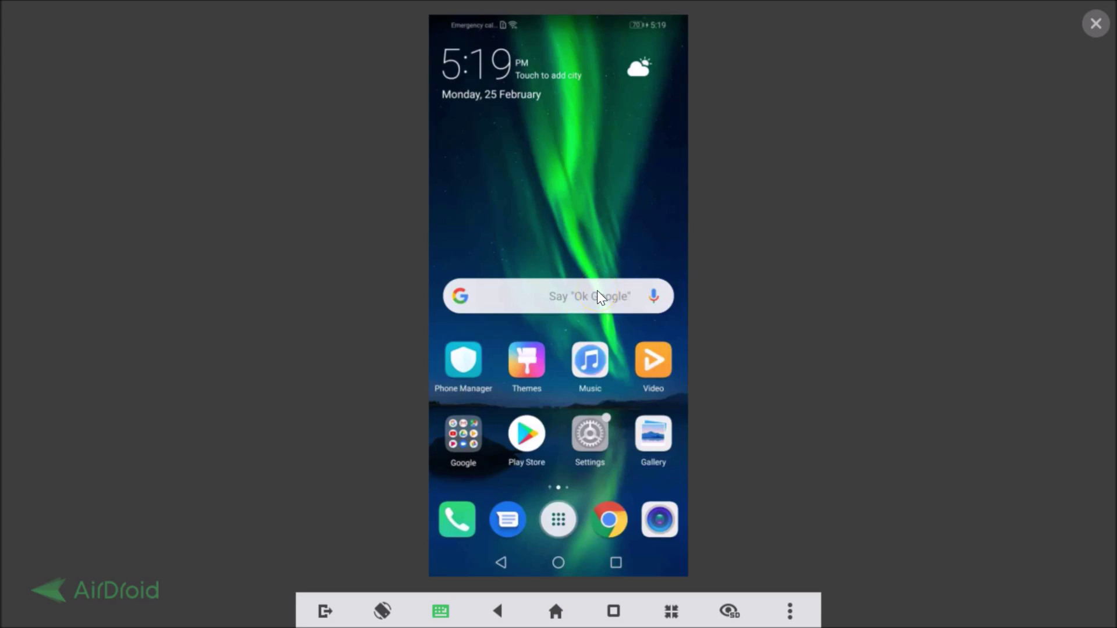
Launch Chrome, the Play Store and Notepad one after another, and return to the main home screen page
left_click(602, 520)
left_click(534, 441)
scroll(623, 273, "down", 1)
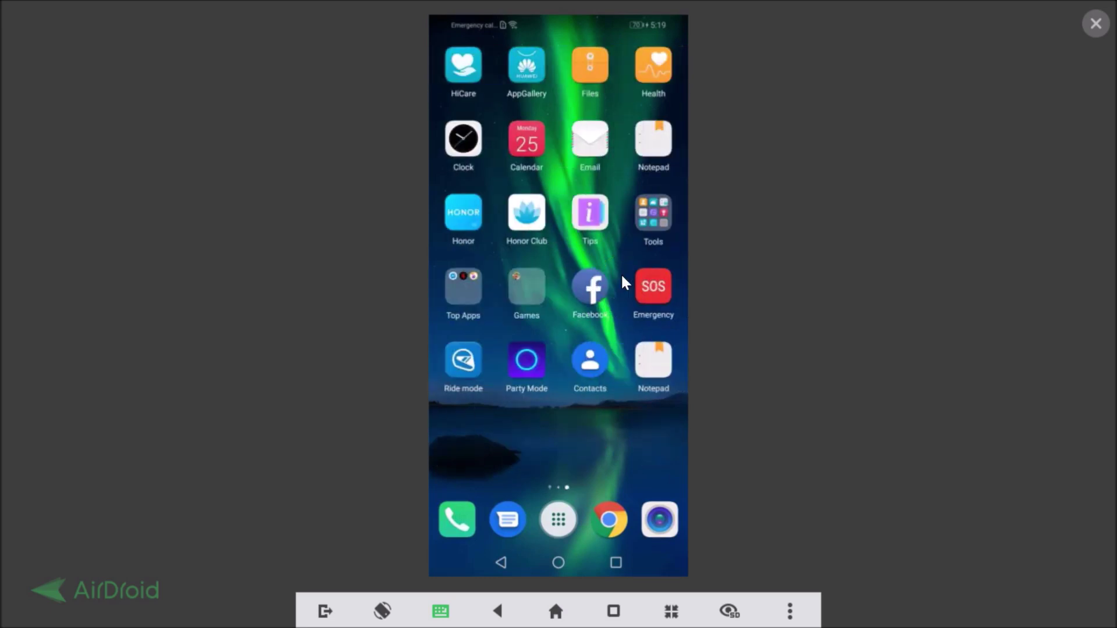
left_click(652, 364)
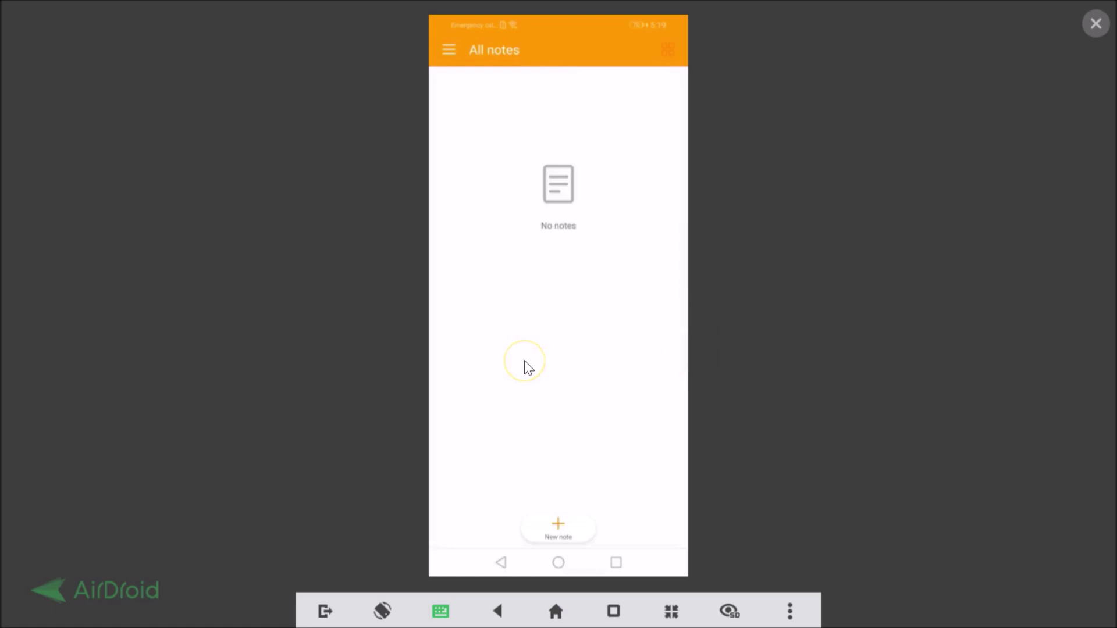
left_click(558, 563)
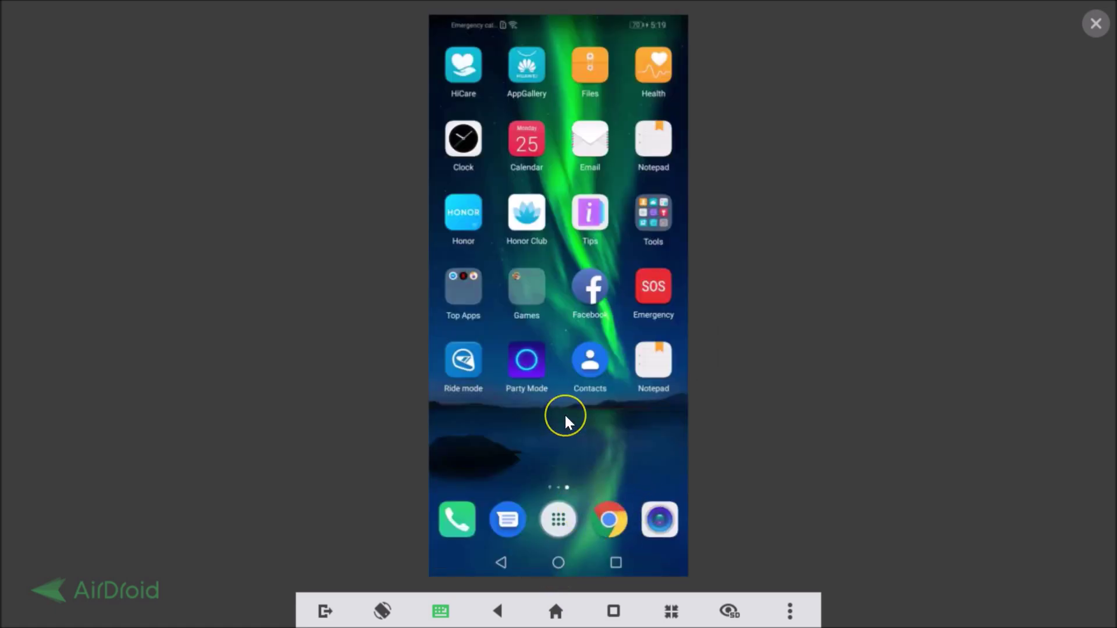
scroll(564, 415, "up", 1)
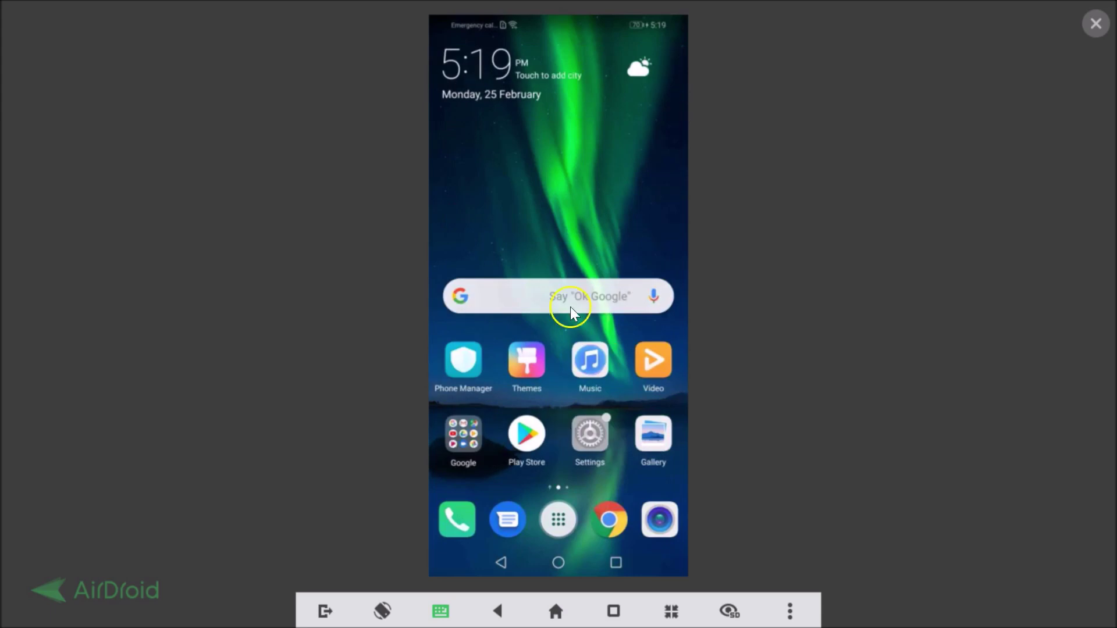
Look through the recent apps overview and start split-screen mode with the Play Store in the upper half
left_click(617, 563)
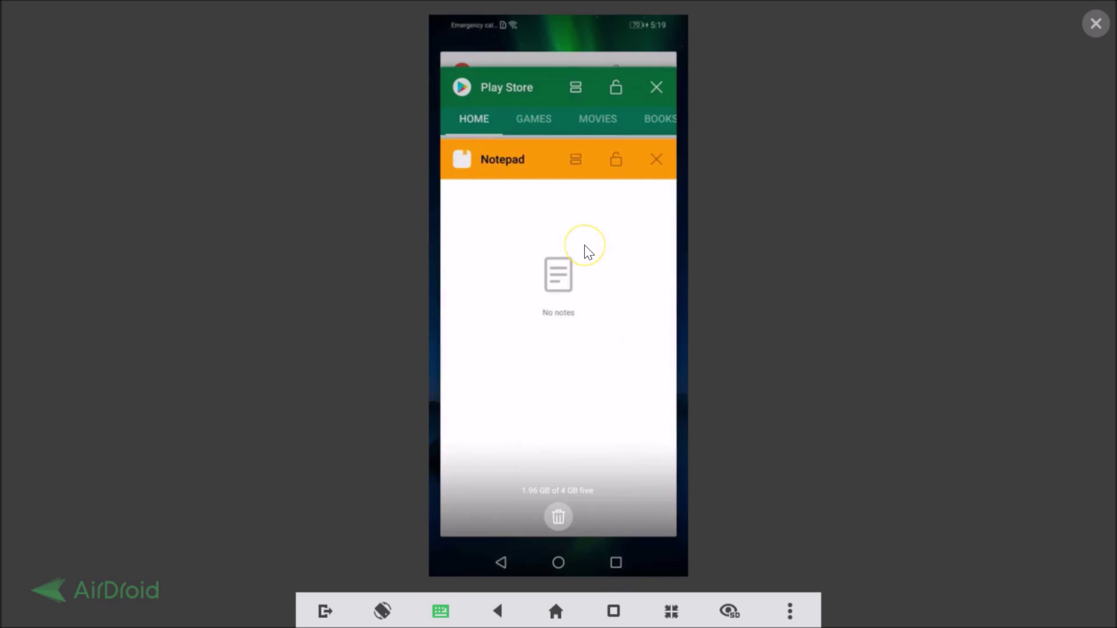
scroll(584, 245, "up", 5)
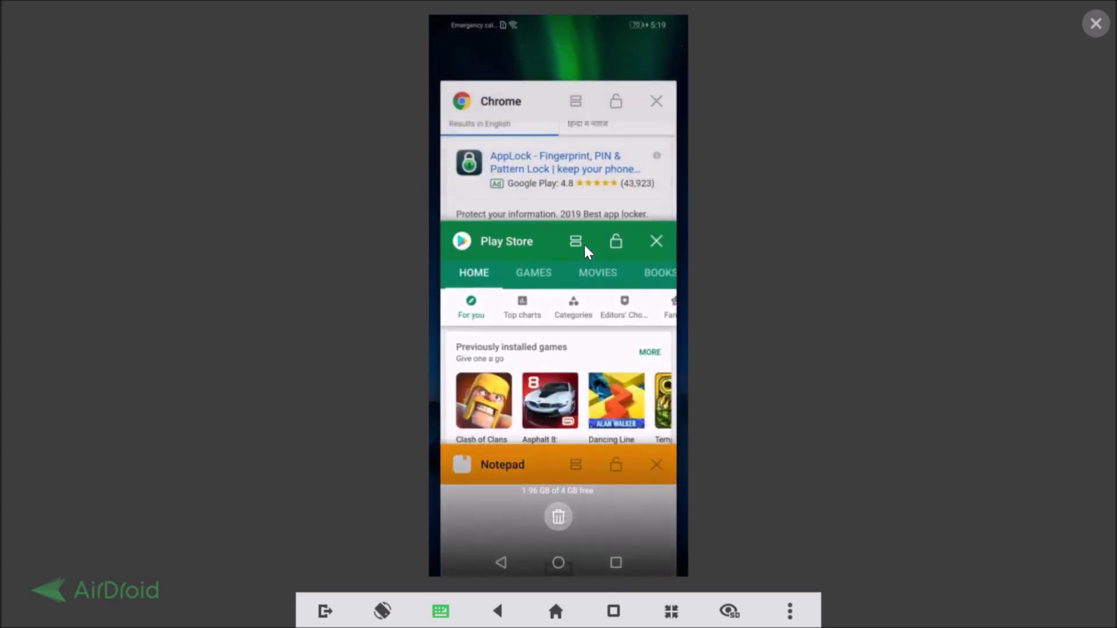
scroll(584, 246, "down", 3)
scroll(584, 246, "down", 2)
left_click(575, 180)
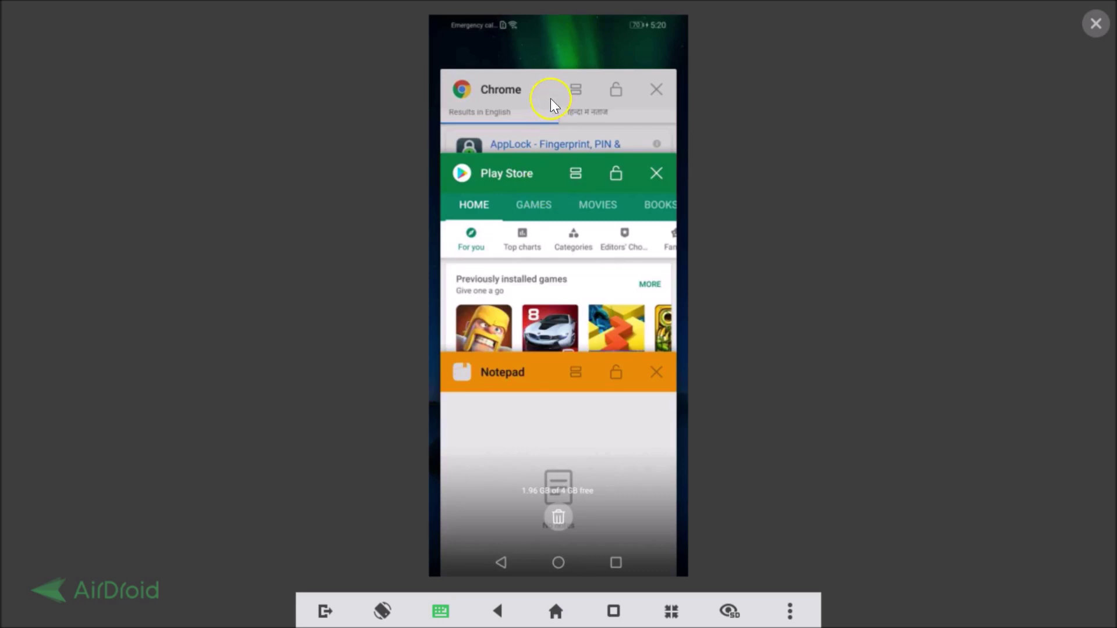
left_click(575, 173)
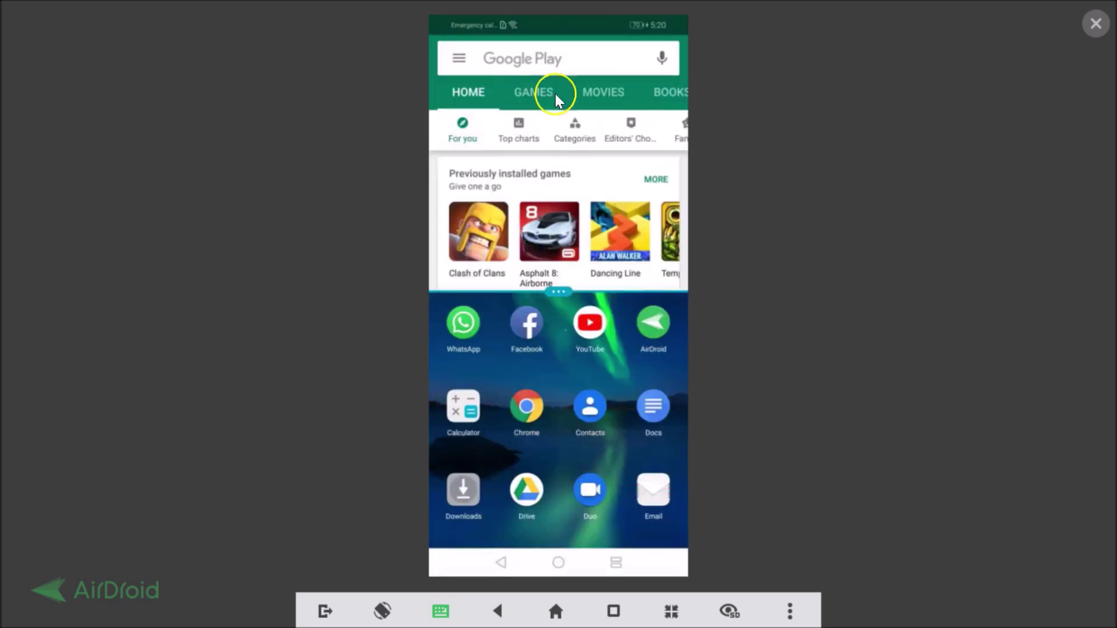
Browse the Play Store home page in the upper half and the app list in the lower half independently
scroll(577, 184, "down", 3)
scroll(577, 184, "up", 3)
scroll(578, 184, "down", 2)
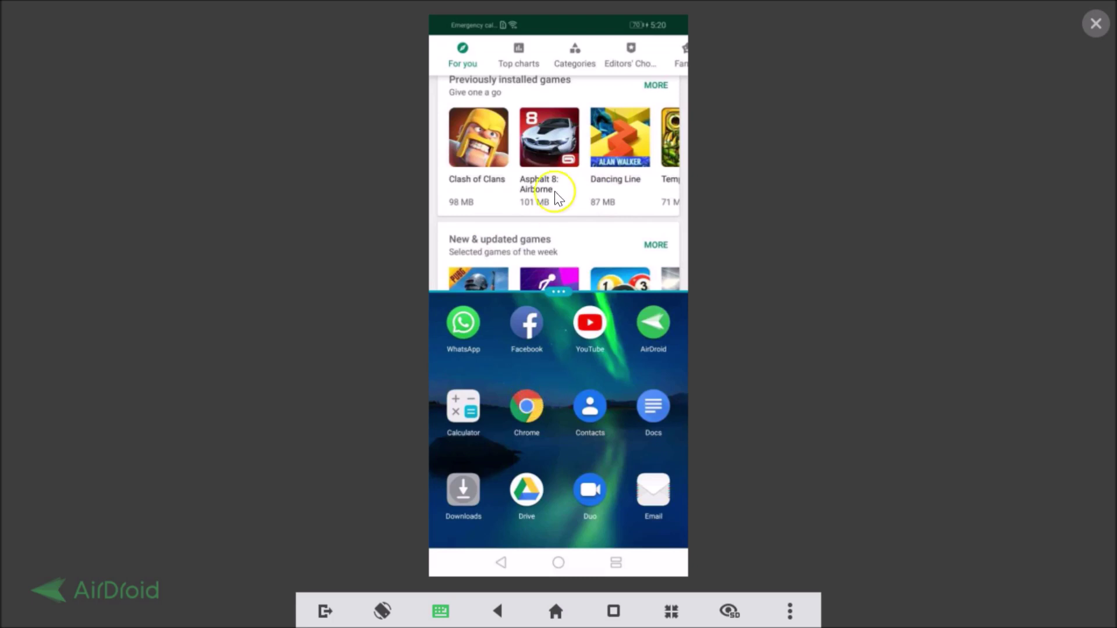
scroll(560, 357, "down", 3)
scroll(559, 358, "up", 2)
scroll(561, 360, "down", 4)
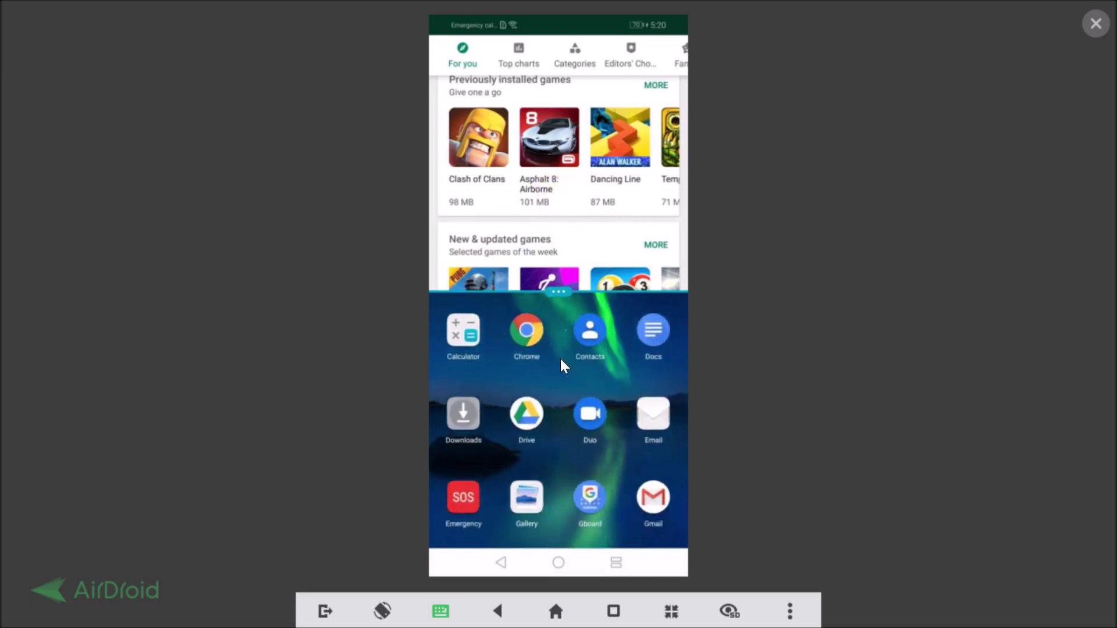
scroll(560, 357, "up", 1)
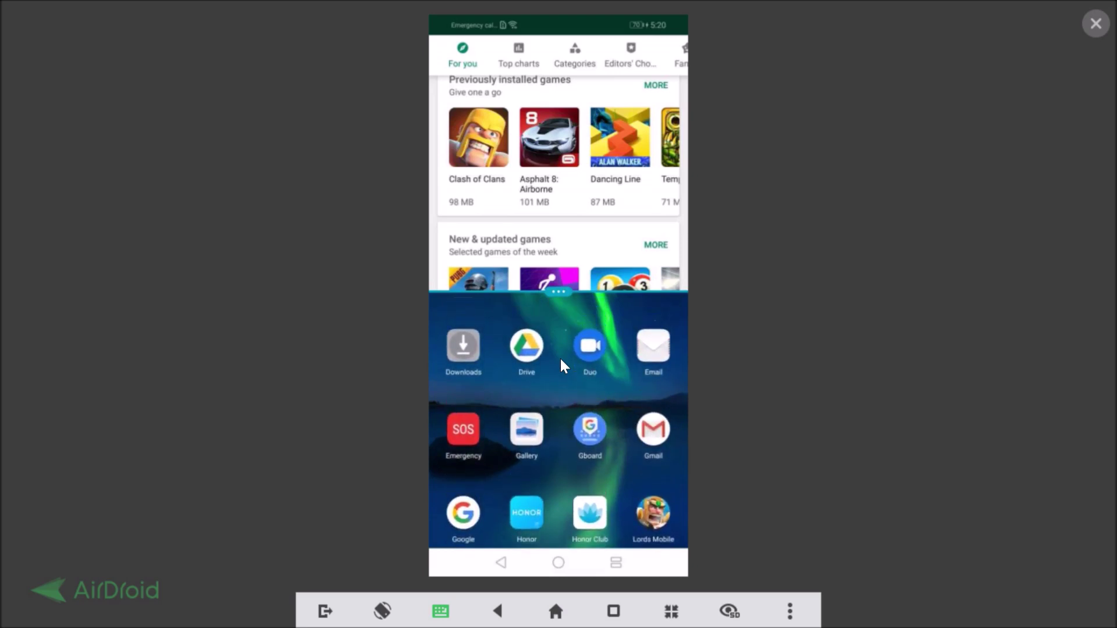
Exit split-screen mode so that the Play Store takes up the full screen, and browse its home page
left_click(614, 572)
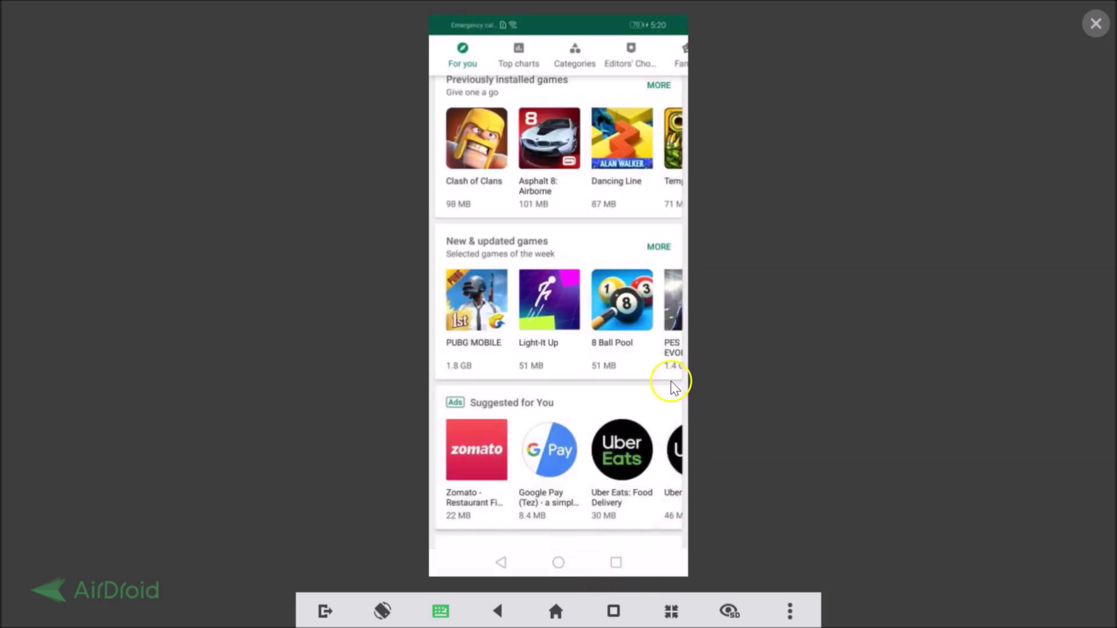
scroll(672, 381, "down", 5)
scroll(672, 382, "up", 3)
scroll(671, 381, "up", 1)
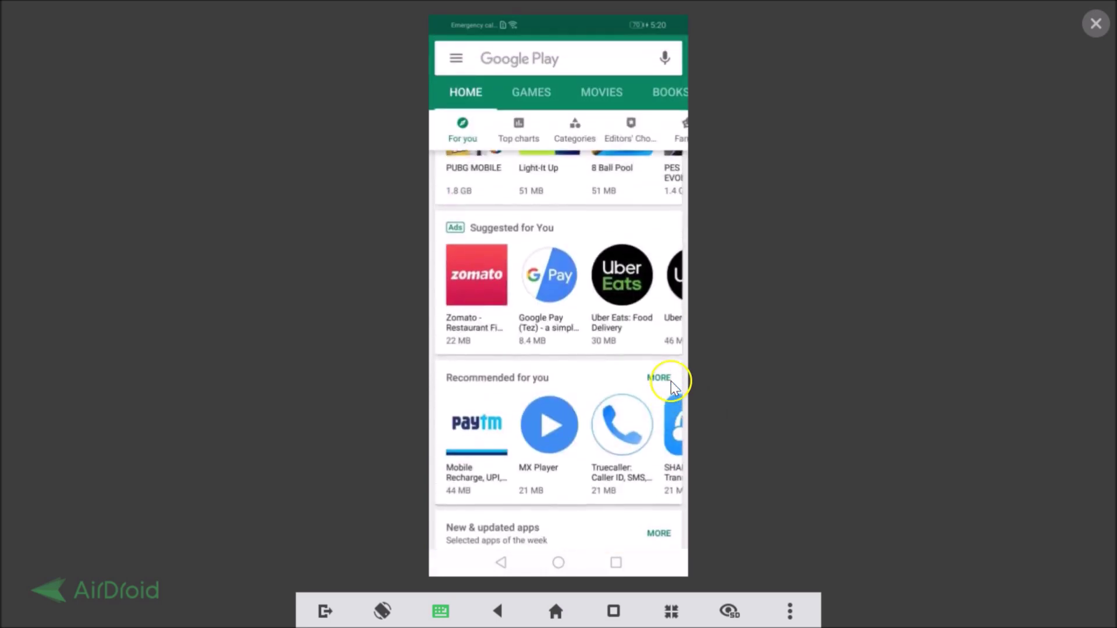